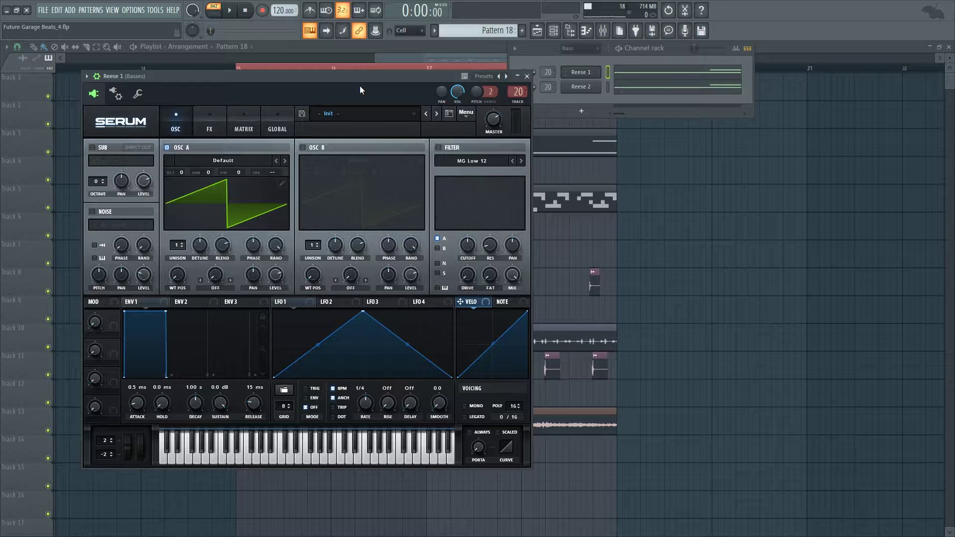
Step: Enable oscillator B in Reese 1 and load the Analog wavetable Basic Shapes into oscillator A
click(303, 147)
click(238, 160)
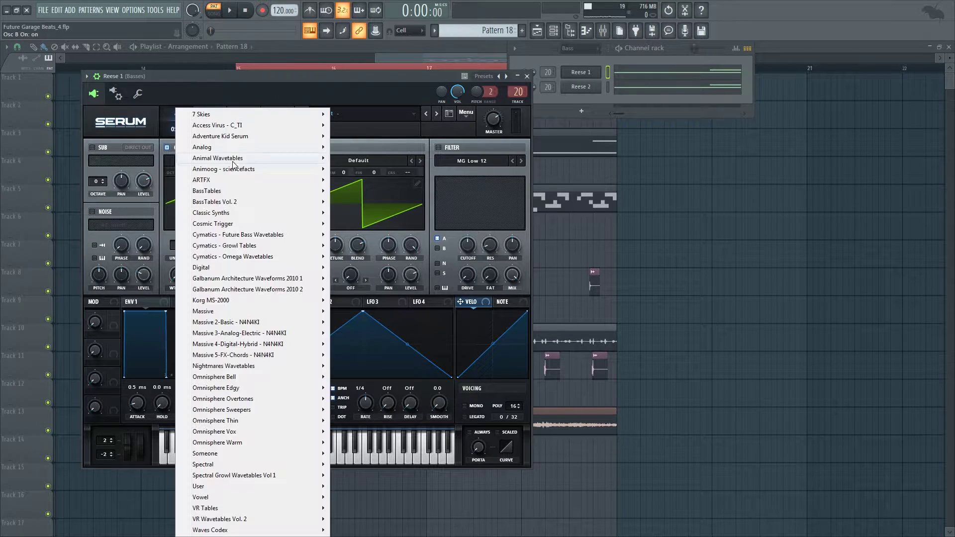
mouse_move(235, 147)
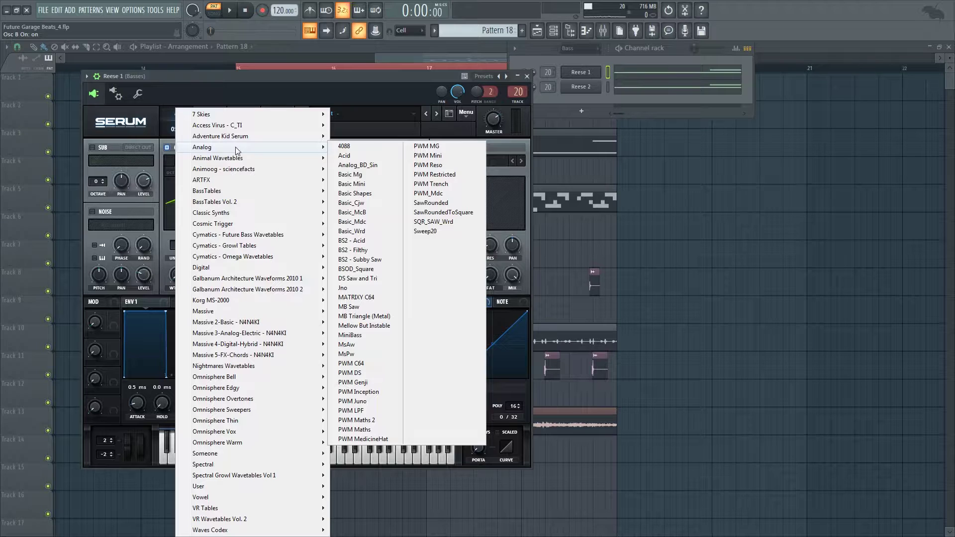
click(360, 190)
key(z)
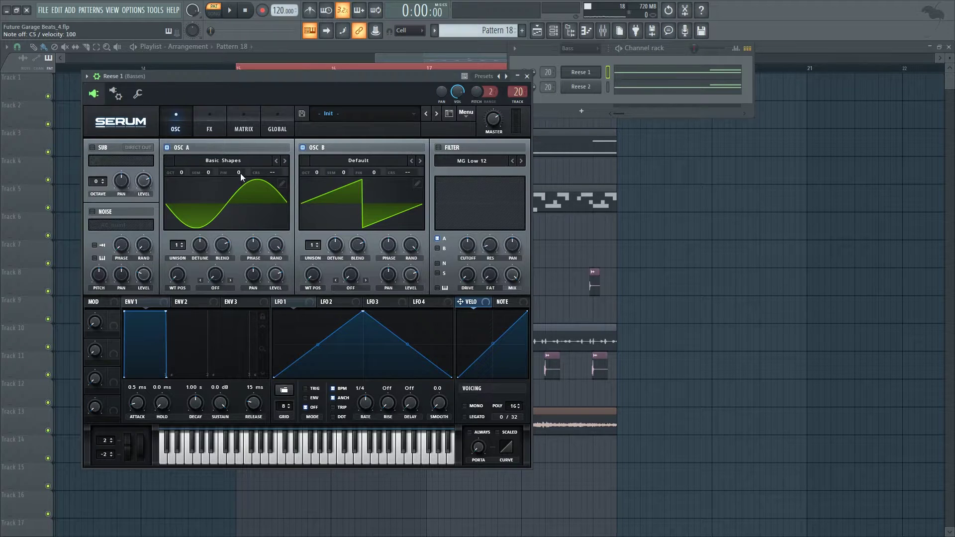
Step: Set the fine tuning to 27 on oscillator A and -27 on oscillator B, with both at octave -1, and audition the pattern
drag(240, 172, 252, 167)
drag(374, 171, 374, 190)
drag(319, 172, 177, 183)
key(space)
key(space)
Step: Turn on the noise oscillator with the ARP white sample, setting its level to about 37% and adjusting its pitch
click(92, 211)
click(115, 224)
mouse_move(164, 239)
click(278, 267)
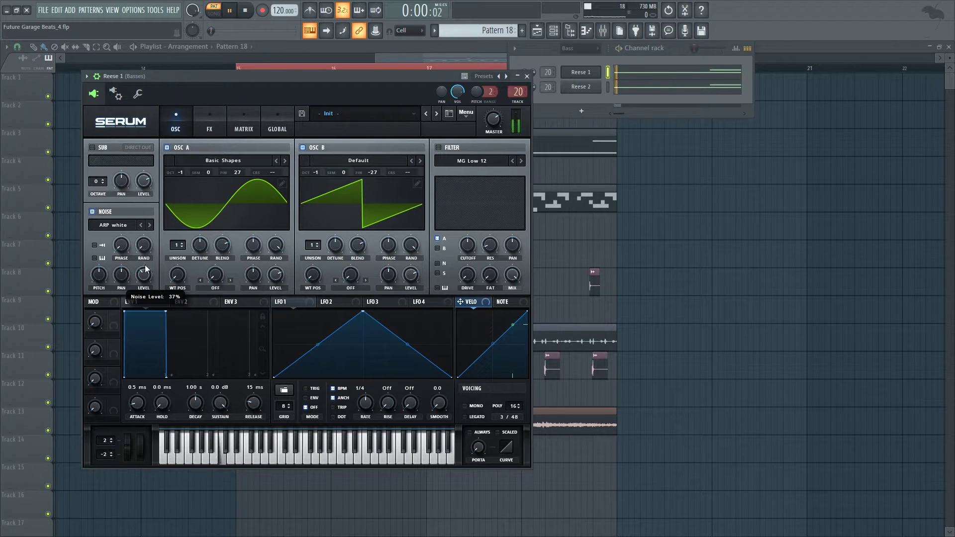
drag(101, 278, 103, 287)
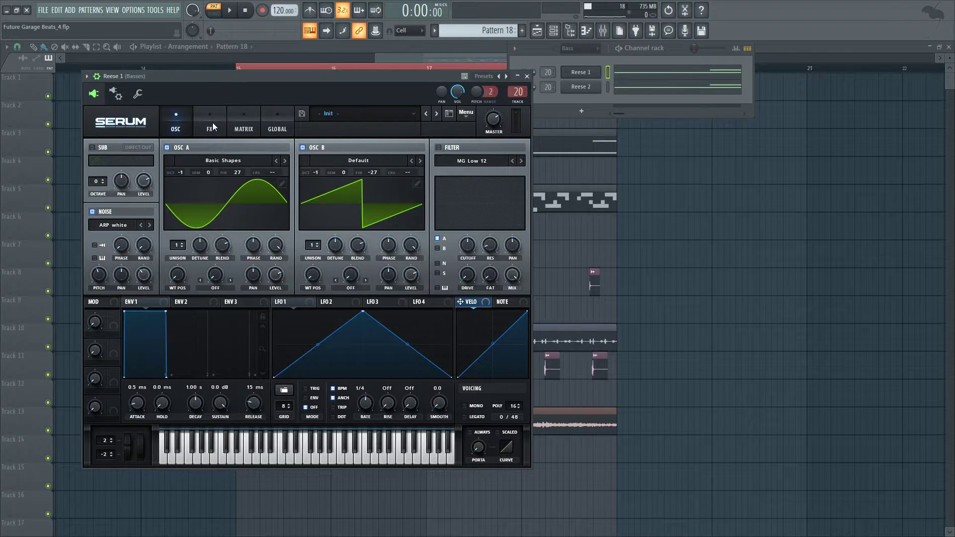
Step: Enable the distortion effect on Reese 1, using the Tube type
click(213, 126)
click(96, 164)
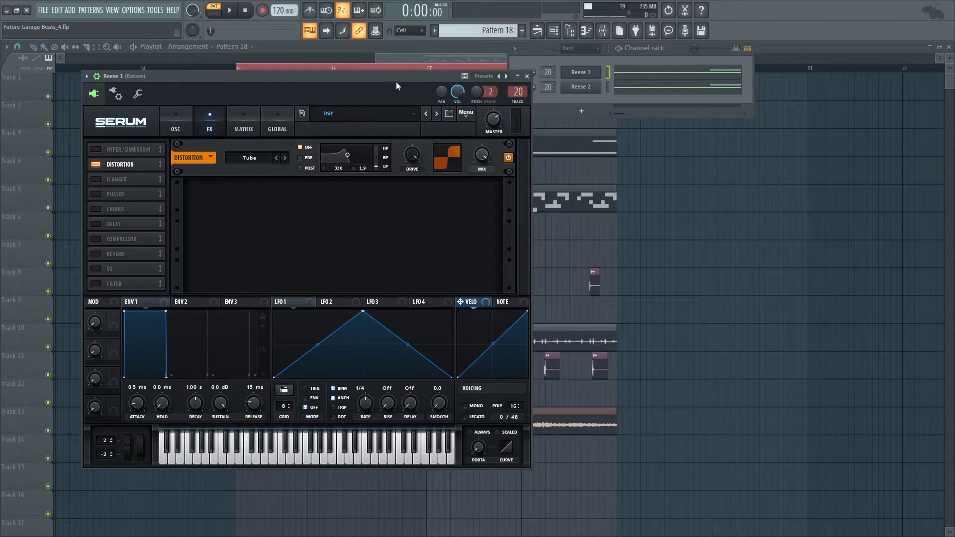
drag(395, 81, 405, 79)
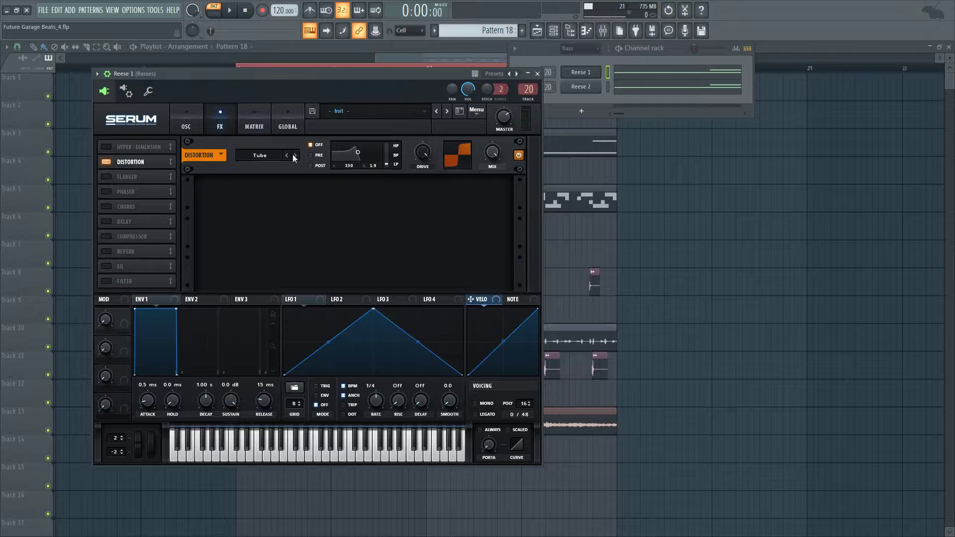
Step: Enable the EQ effect, make its high band a low-pass filter, and adjust that band's frequency and Q during an audition
click(106, 266)
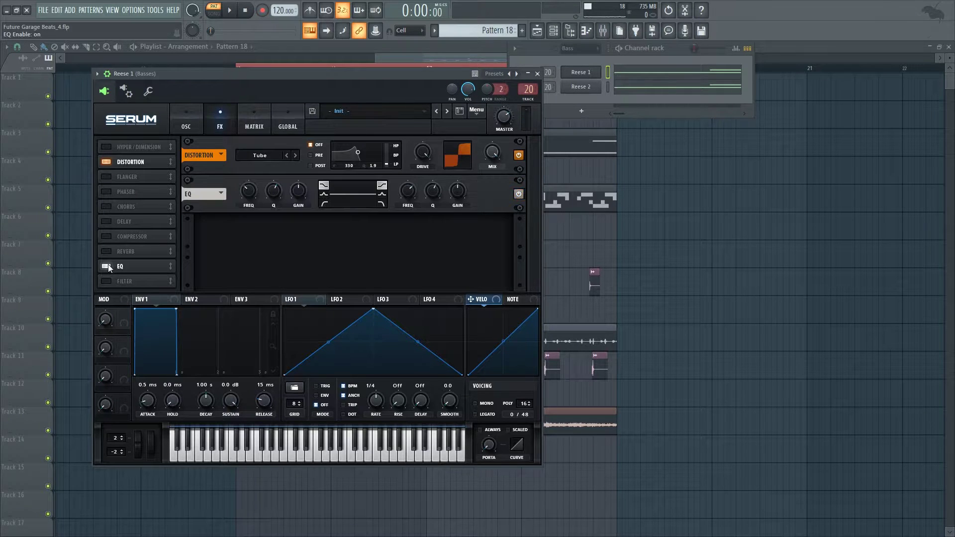
click(382, 203)
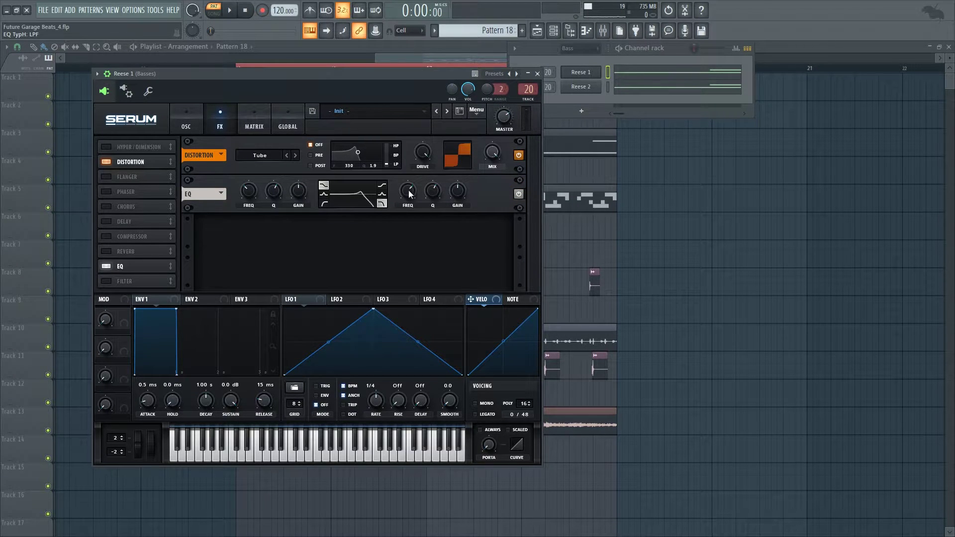
mouse_move(410, 200)
mouse_move(411, 200)
mouse_down()
mouse_move(409, 217)
mouse_move(410, 194)
mouse_up()
key(space)
key(space)
mouse_move(434, 196)
mouse_down()
mouse_move(444, 173)
mouse_move(437, 192)
mouse_up()
drag(437, 192, 428, 213)
Step: Enable the compressor below the EQ, turn on Multiband with raised gain, and audition the pattern
click(106, 237)
drag(148, 238, 151, 267)
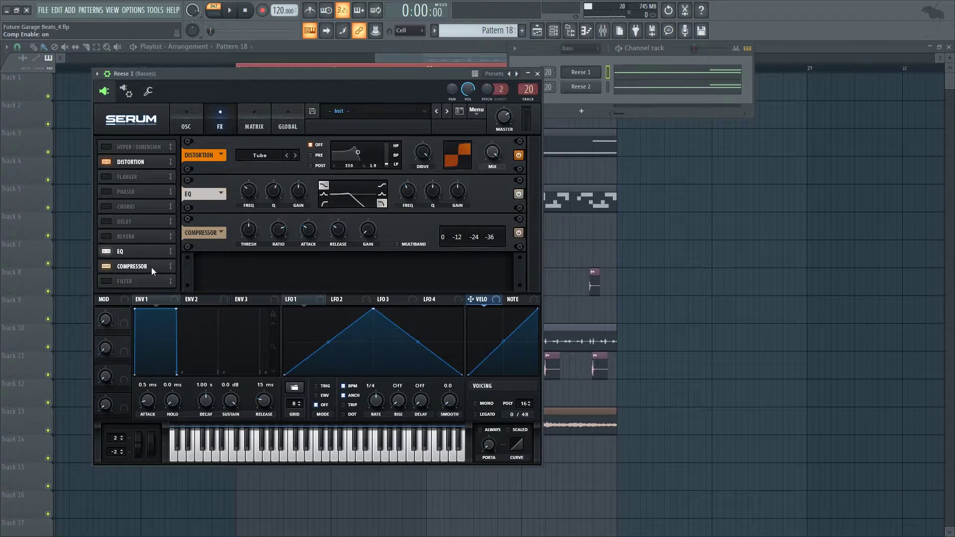
click(397, 244)
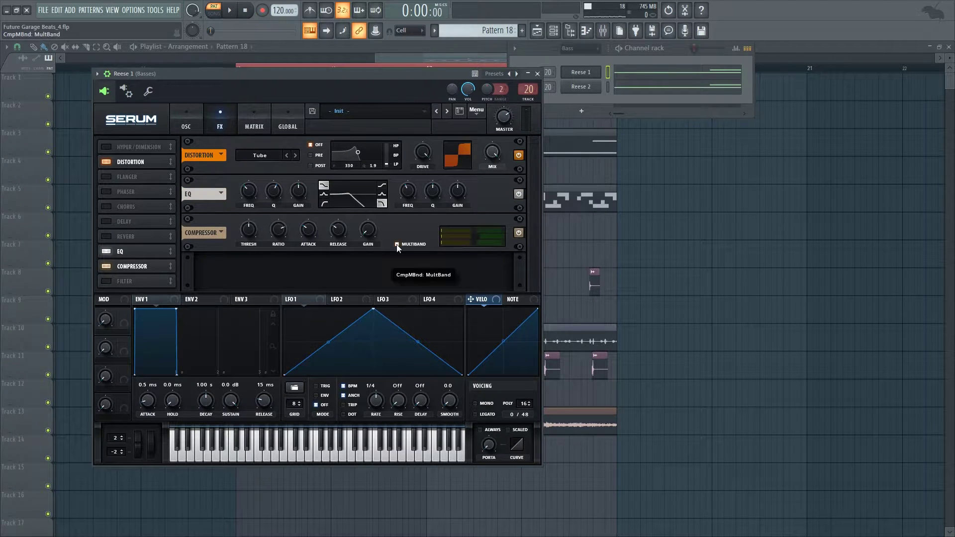
drag(368, 231, 372, 218)
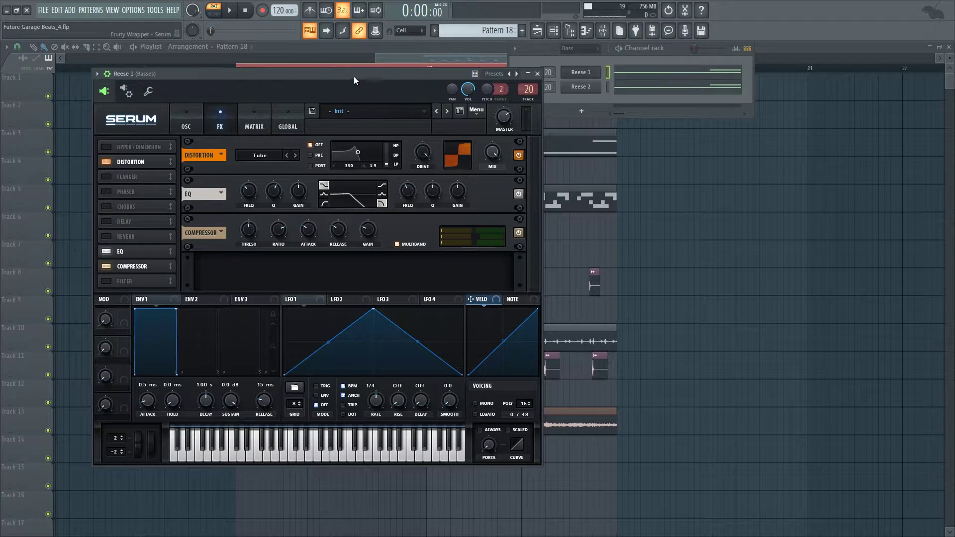
drag(353, 76, 366, 70)
key(space)
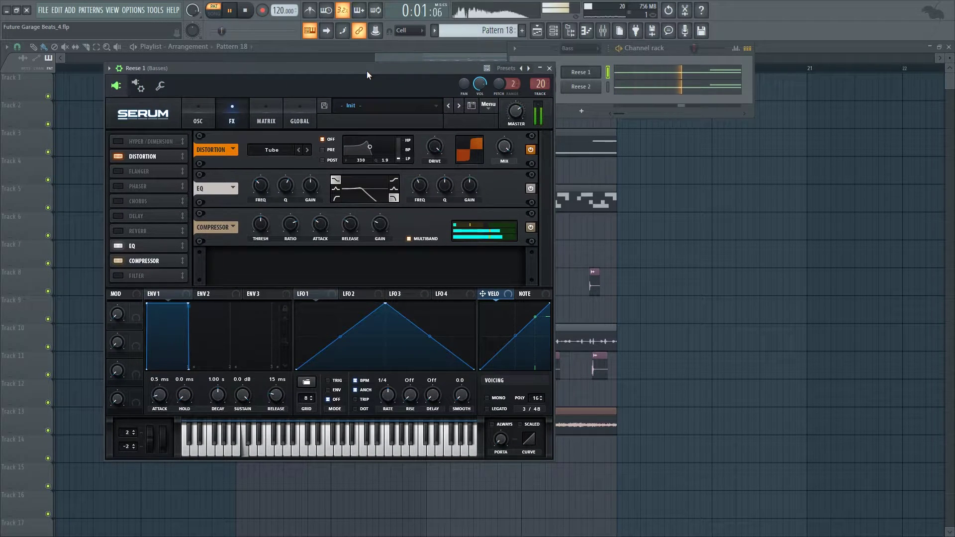
key(space)
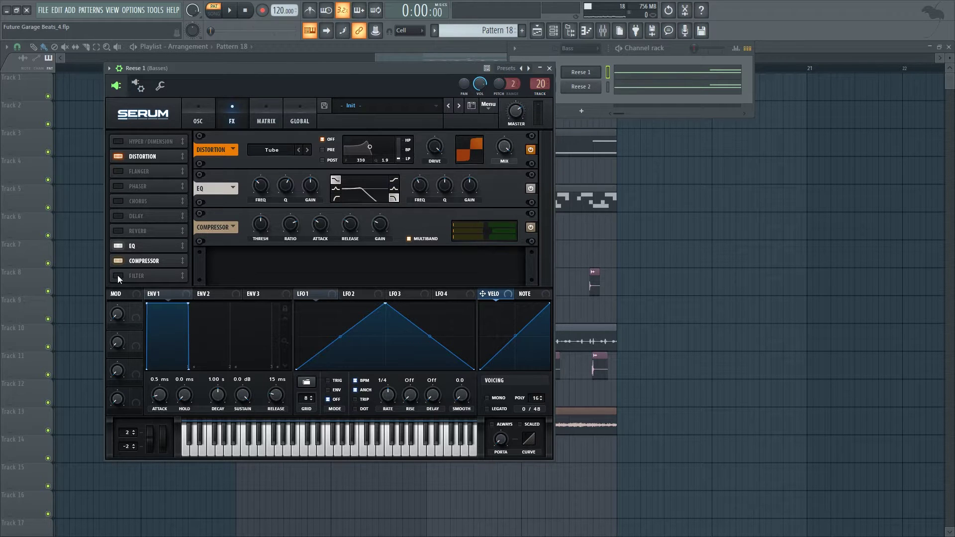
Step: Enable the filter effect with the MG Low 12 type and audition the bass through it
click(118, 275)
click(313, 267)
drag(332, 74, 358, 64)
key(space)
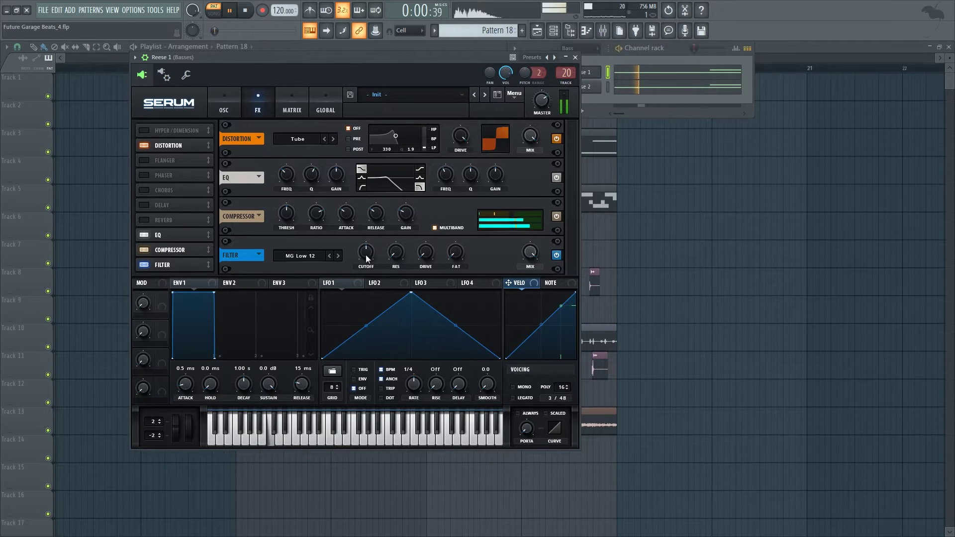
key(space)
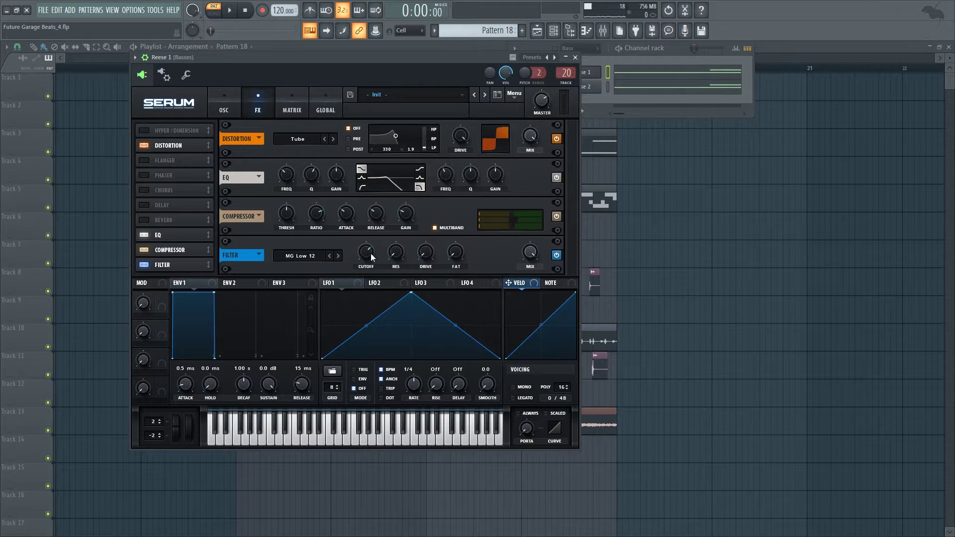
drag(429, 57, 445, 47)
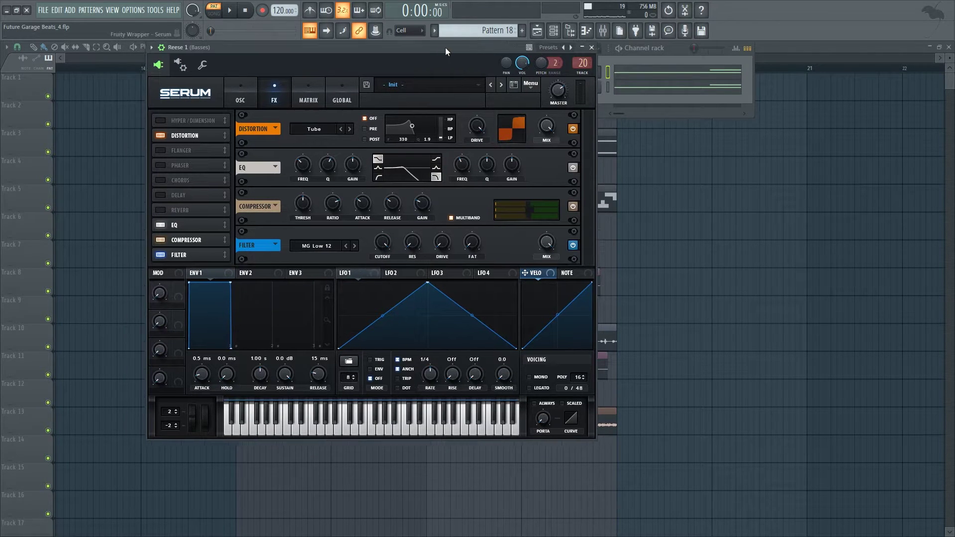
key(space)
key(space)
Step: Lower the filter effect's cutoff, adjust its resonance, and reduce the Q of the EQ's low-pass band
drag(384, 245, 383, 292)
drag(383, 49, 389, 76)
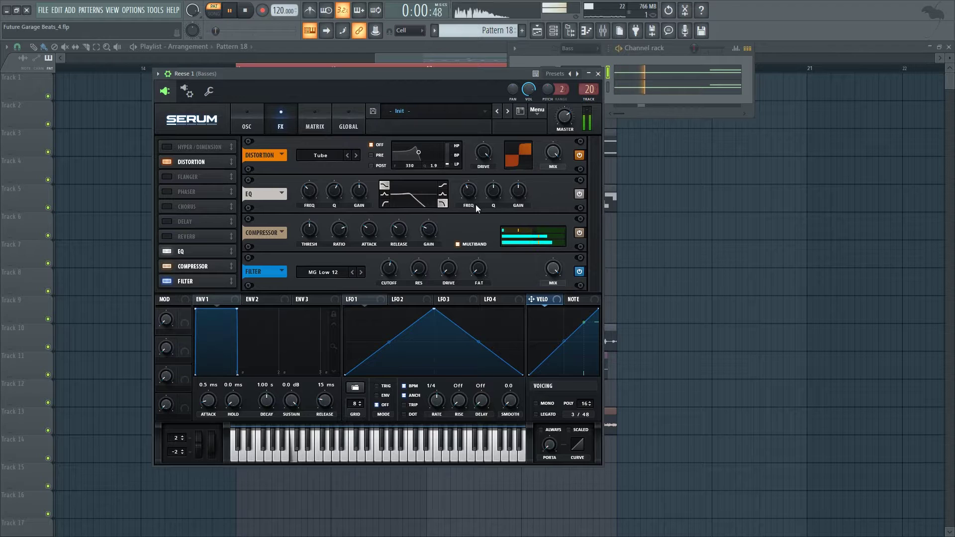
drag(420, 275, 431, 245)
drag(442, 75, 453, 74)
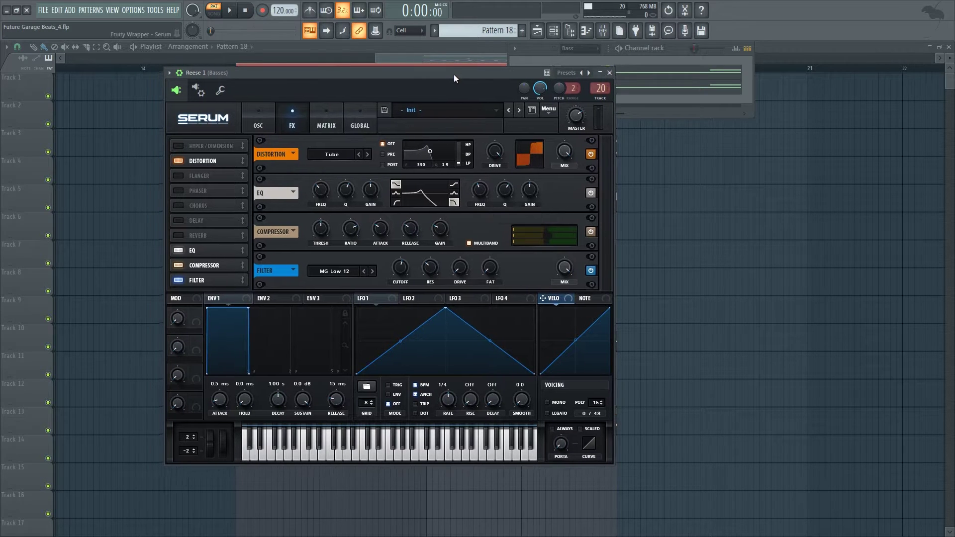
drag(505, 191, 505, 218)
drag(465, 77, 392, 78)
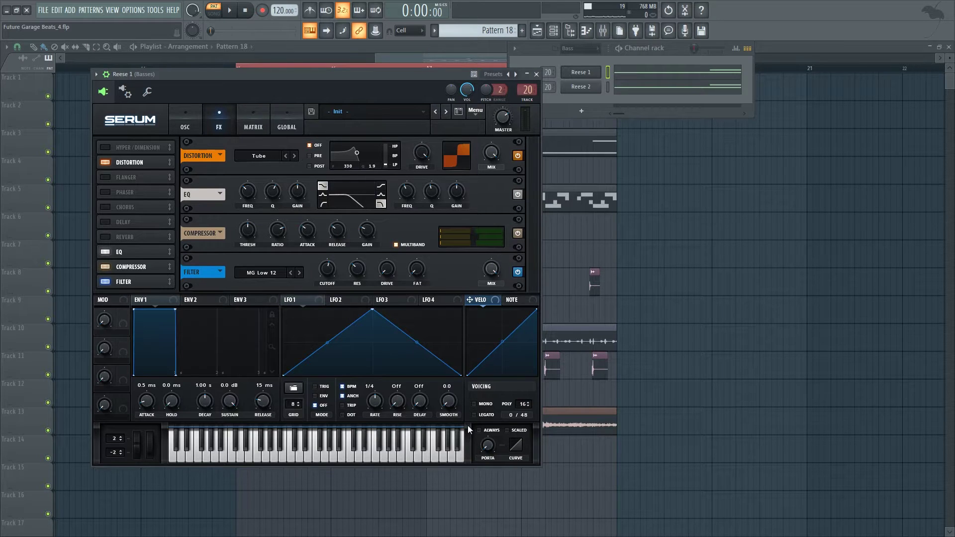
Step: Examine the Reese 1 channel's notes in the piano roll, including where they overlap
right_click(597, 73)
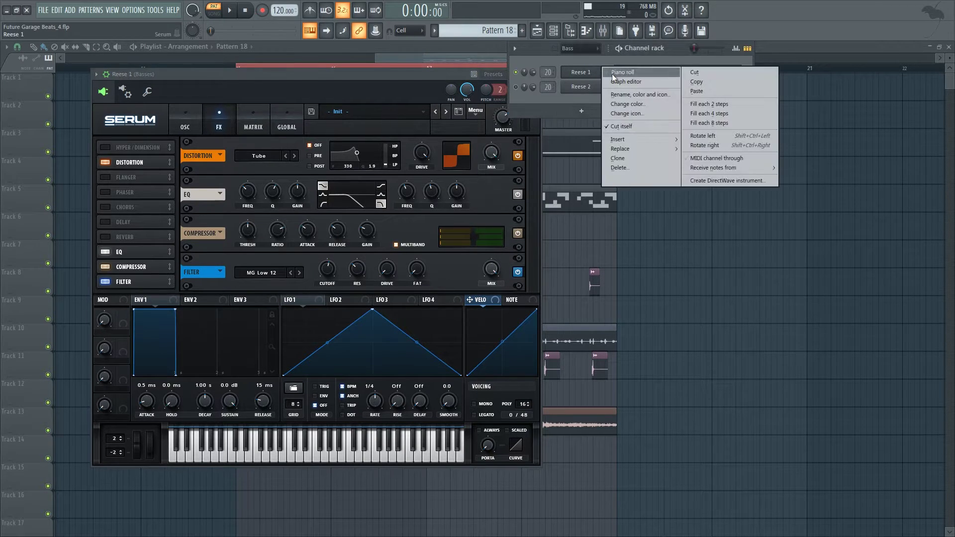
click(612, 74)
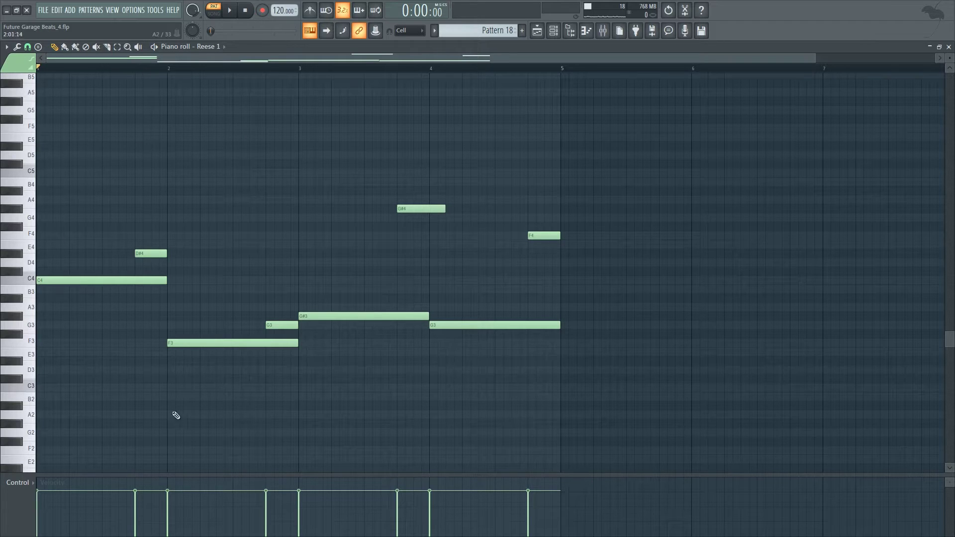
click(949, 46)
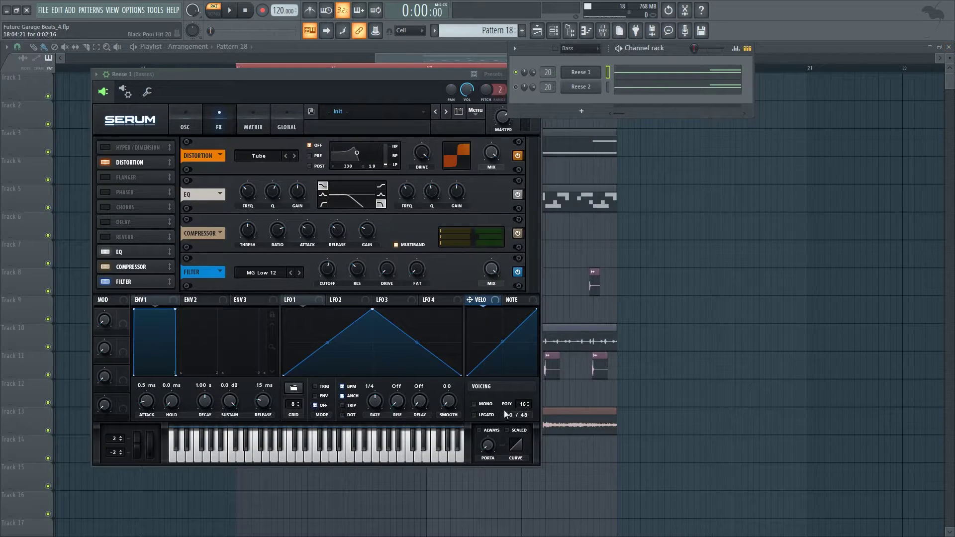
click(485, 416)
click(487, 405)
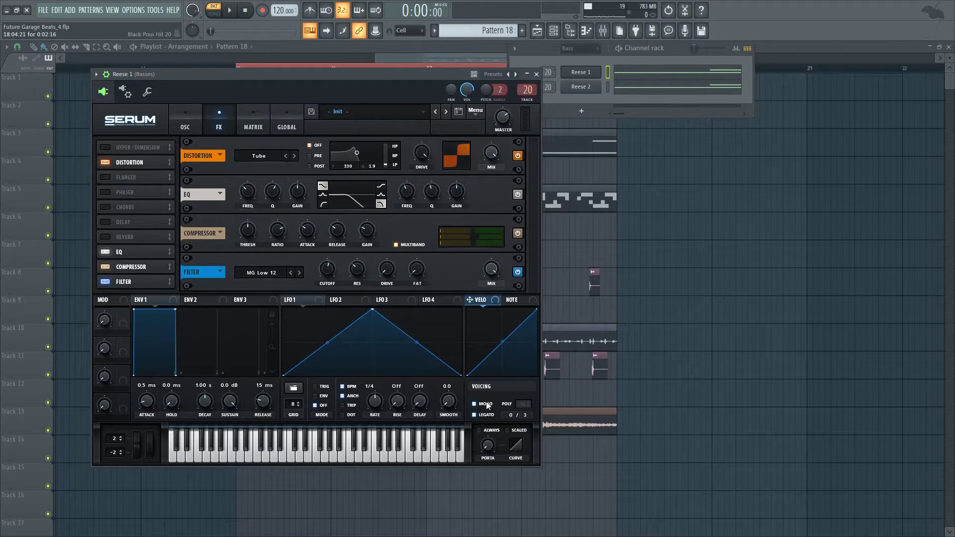
click(487, 404)
click(485, 415)
Step: Play the Reese 1 notes in the piano roll, starting shortly before bar 3, to hear the polyphonic overlaps
right_click(594, 77)
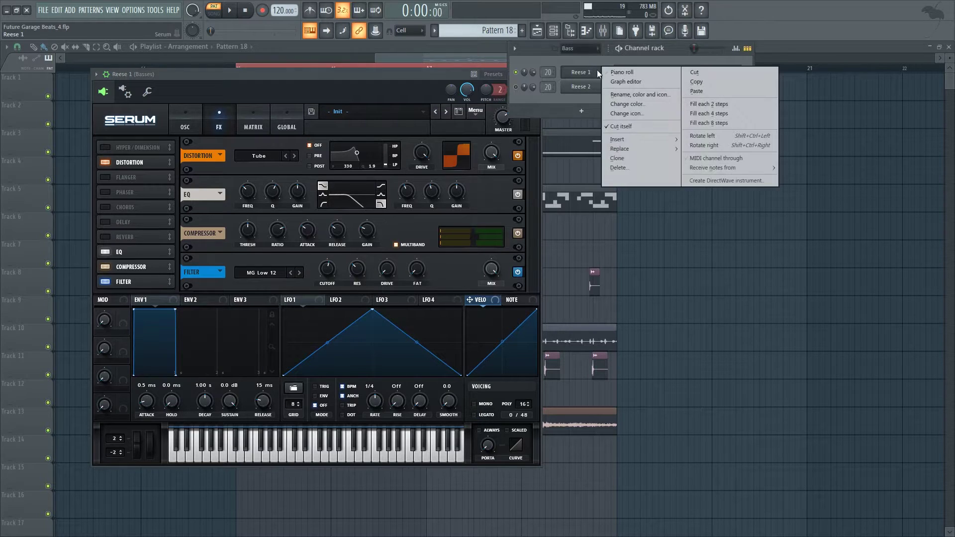
click(617, 72)
key(space)
drag(260, 69, 252, 68)
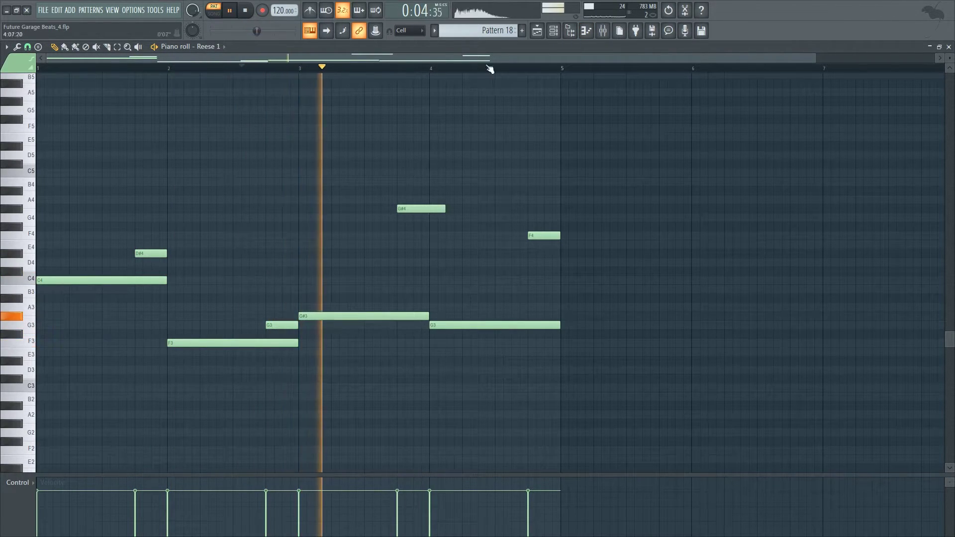
key(space)
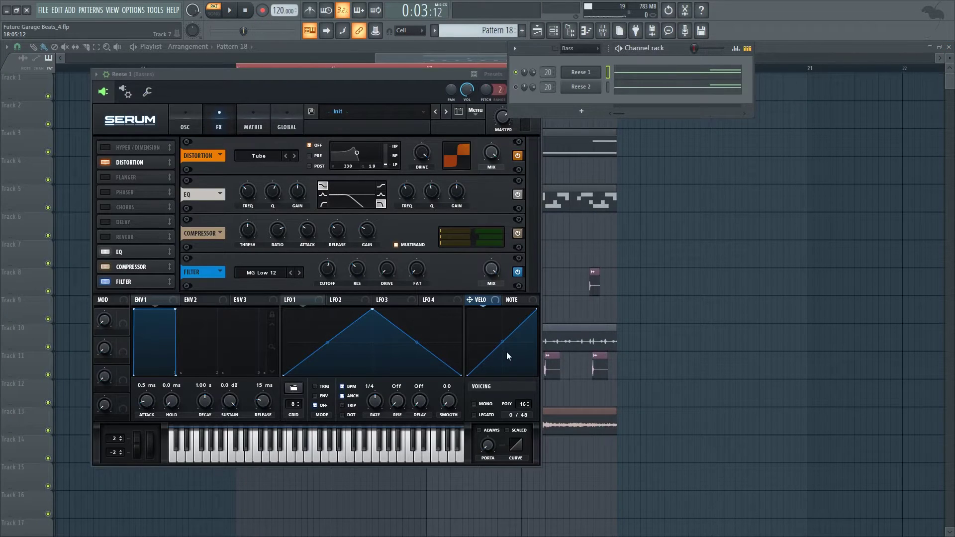
Step: Turn on Mono and Legato voicing for Reese 1 and audition the pattern
click(485, 404)
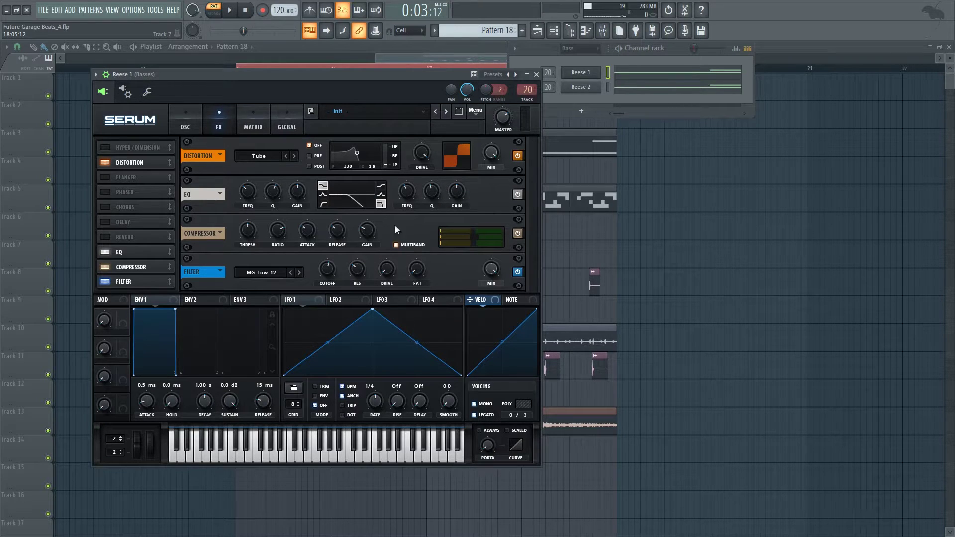
key(space)
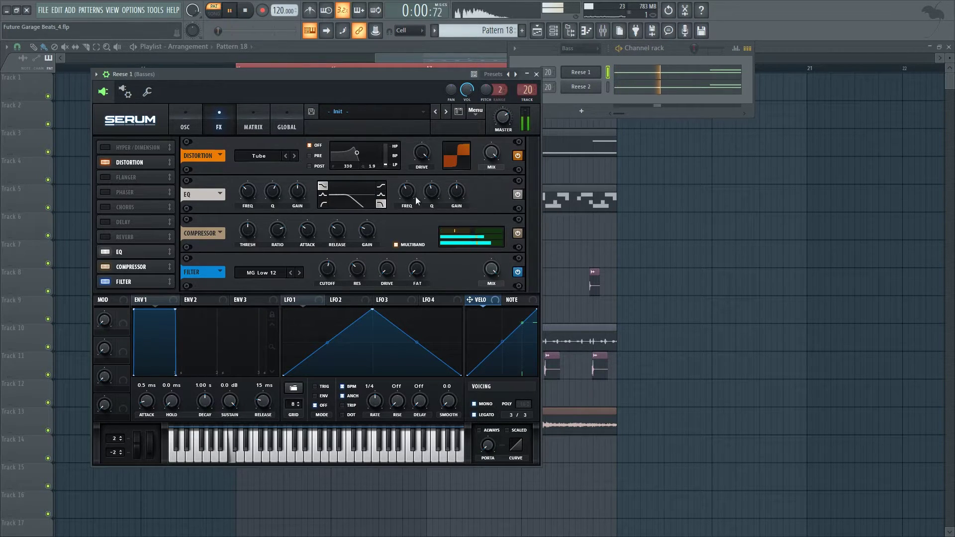
key(space)
Step: Adjust the portamento time on Reese 1 and listen to the glide between notes
drag(491, 452, 503, 405)
drag(332, 78, 342, 77)
key(space)
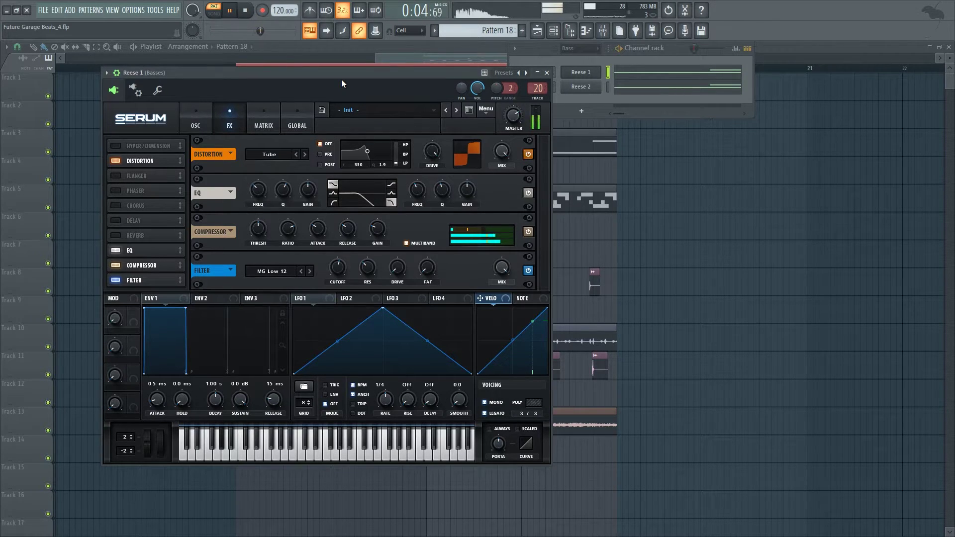
key(space)
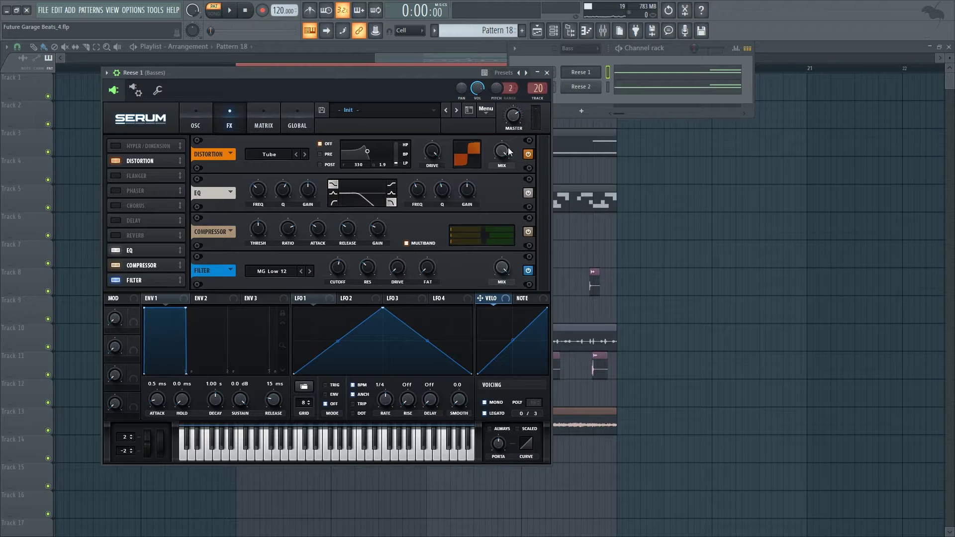
Step: Close the Reese 1 synth, make Reese 2 the only active channel, and open its Serum instance
click(547, 73)
click(516, 88)
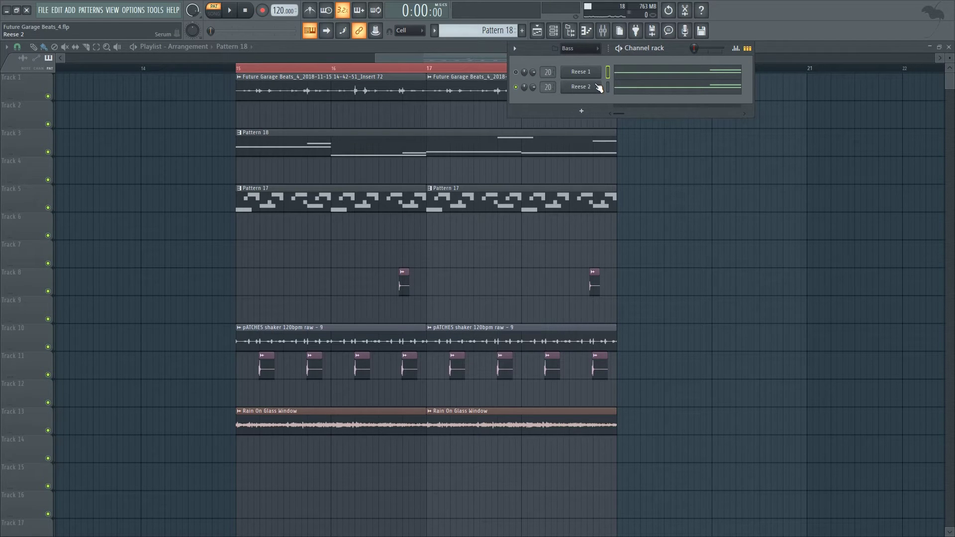
click(581, 87)
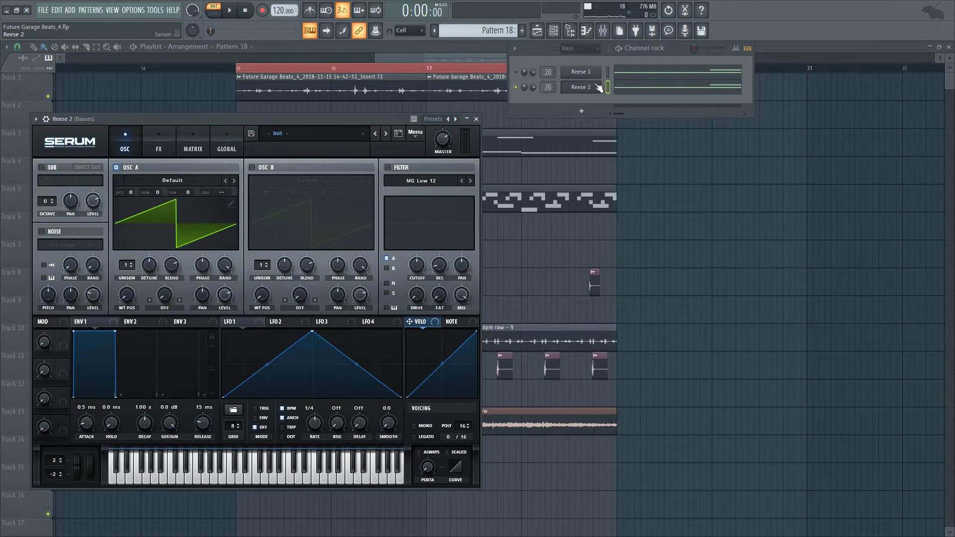
Step: Enable oscillator B on Reese 2 and set the fine tuning to 23 on oscillator A and -23 on oscillator B
click(252, 168)
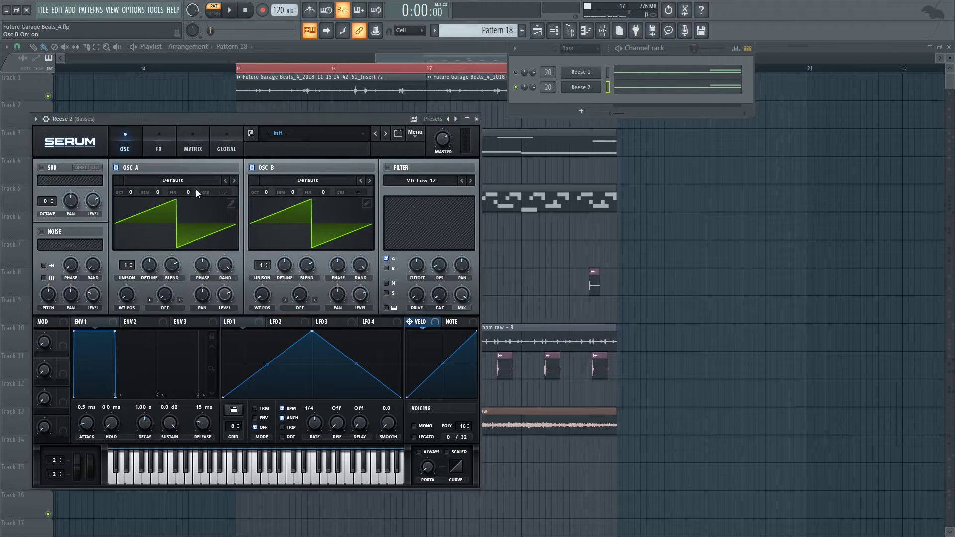
drag(193, 195, 196, 183)
drag(322, 192, 321, 201)
Step: Set both Reese 2 oscillators to 3 unison voices and lower the unison detune
drag(134, 266, 136, 258)
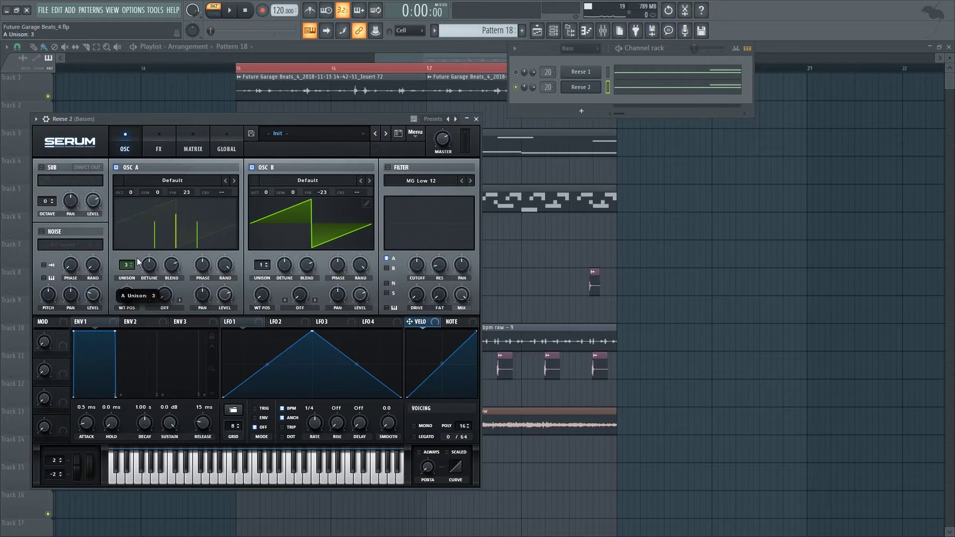
drag(268, 267, 273, 253)
drag(152, 267, 153, 276)
drag(270, 118, 294, 113)
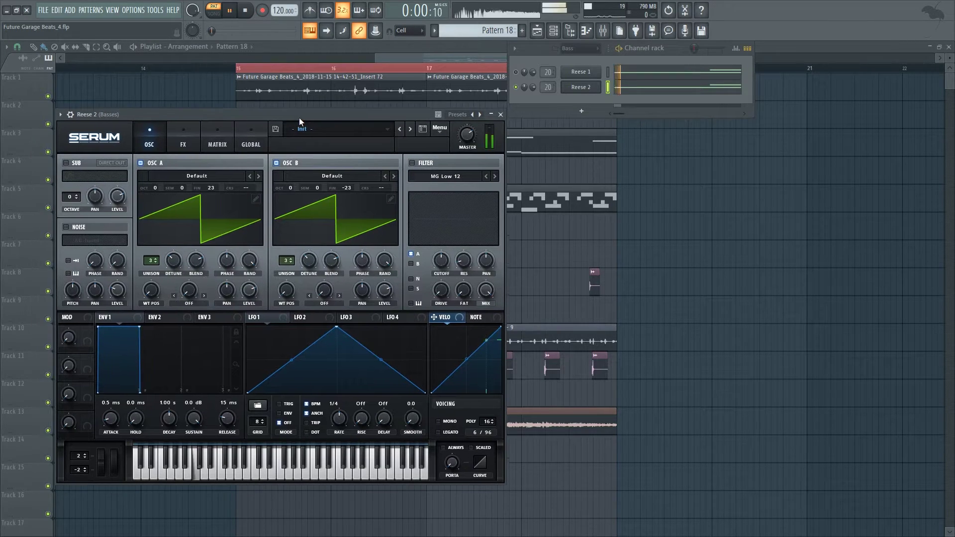
Step: Set both Reese 2 oscillators to octave -1 and audition the pattern
drag(156, 187, 157, 196)
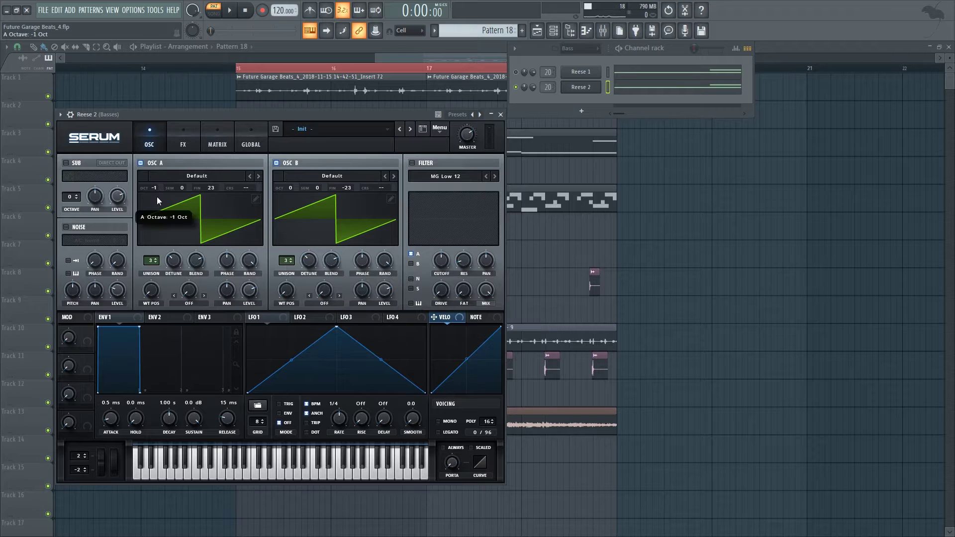
drag(292, 186, 291, 198)
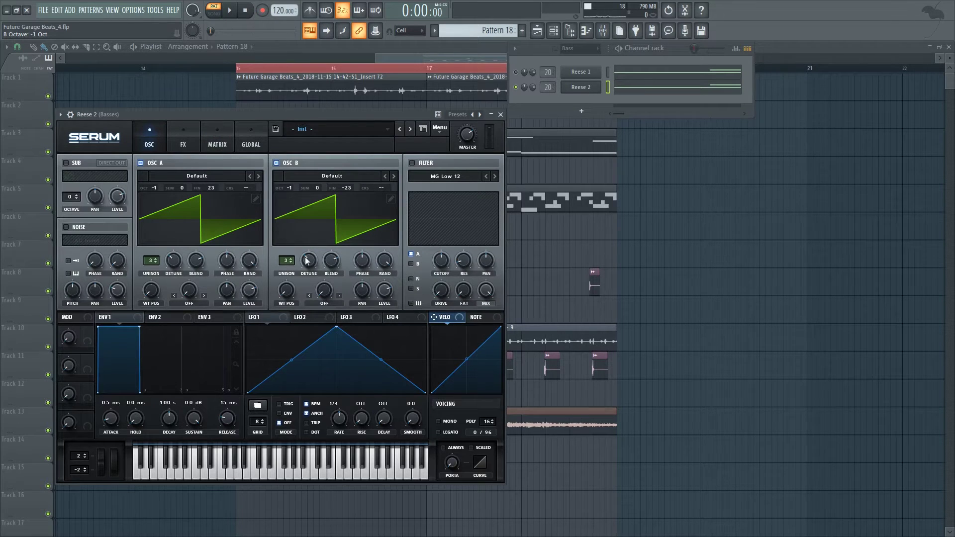
drag(288, 113, 306, 108)
key(space)
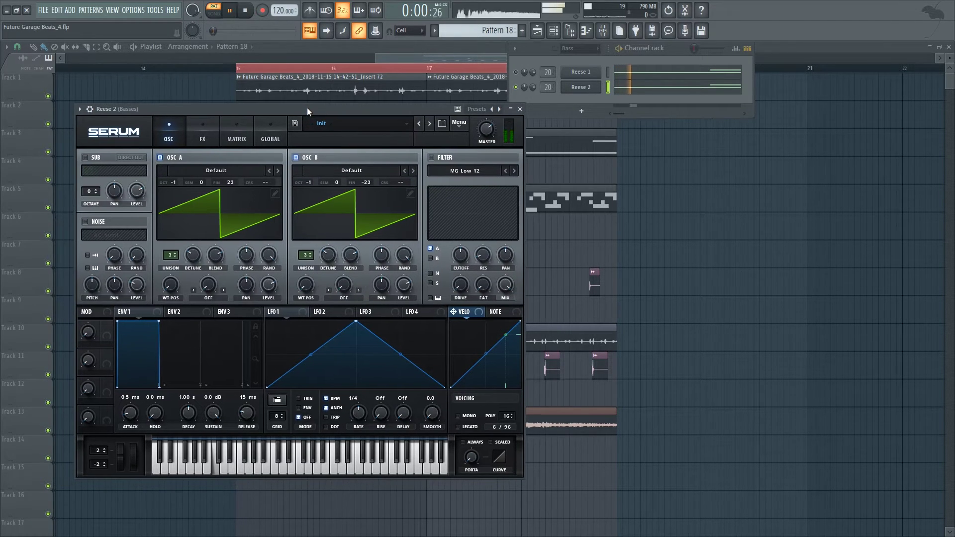
key(space)
Step: Turn on Mono and Legato voicing for Reese 2 and set the portamento time to 310 ms
click(458, 416)
drag(472, 456, 479, 440)
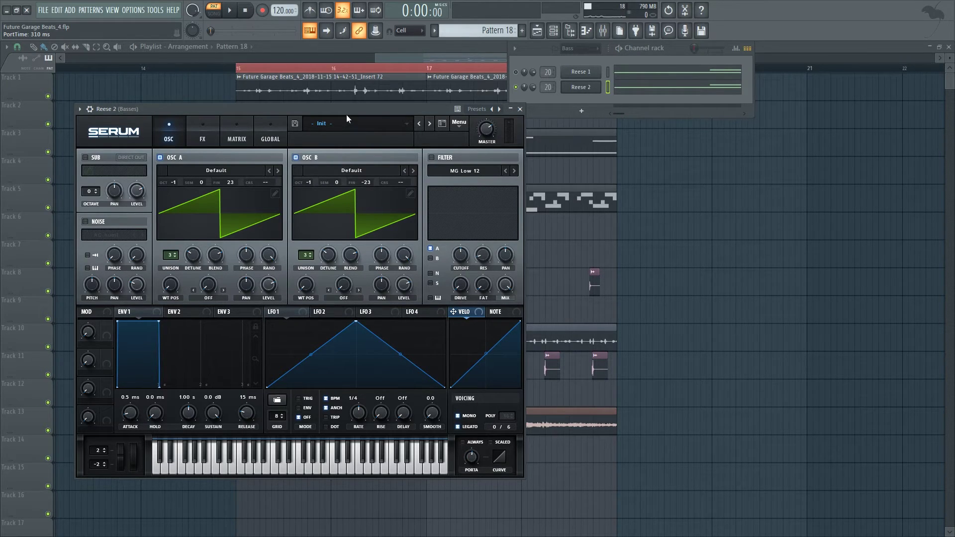
drag(360, 113, 385, 108)
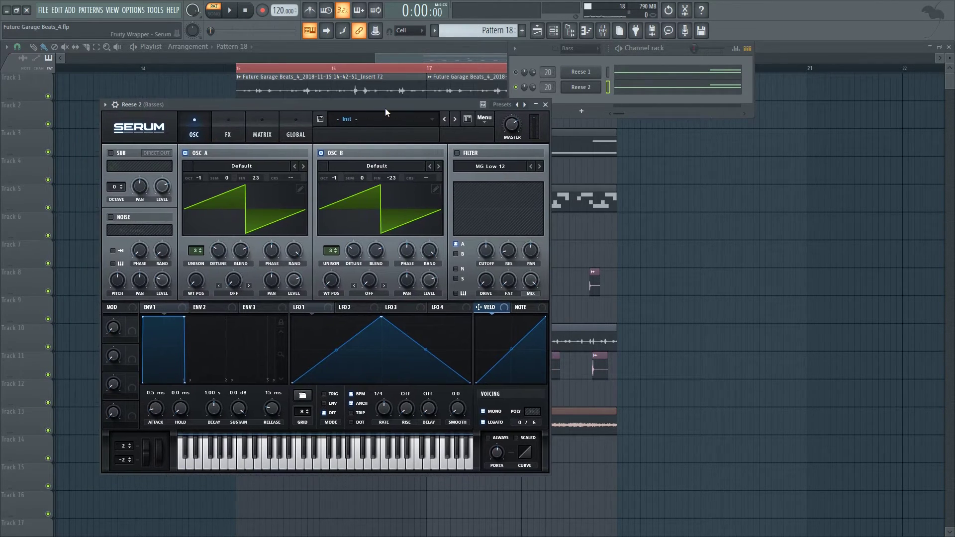
Step: Enable the noise oscillator with the Analog ARP pink sample, setting its pitch to 41% and level to 44%
click(111, 217)
click(132, 231)
mouse_move(149, 243)
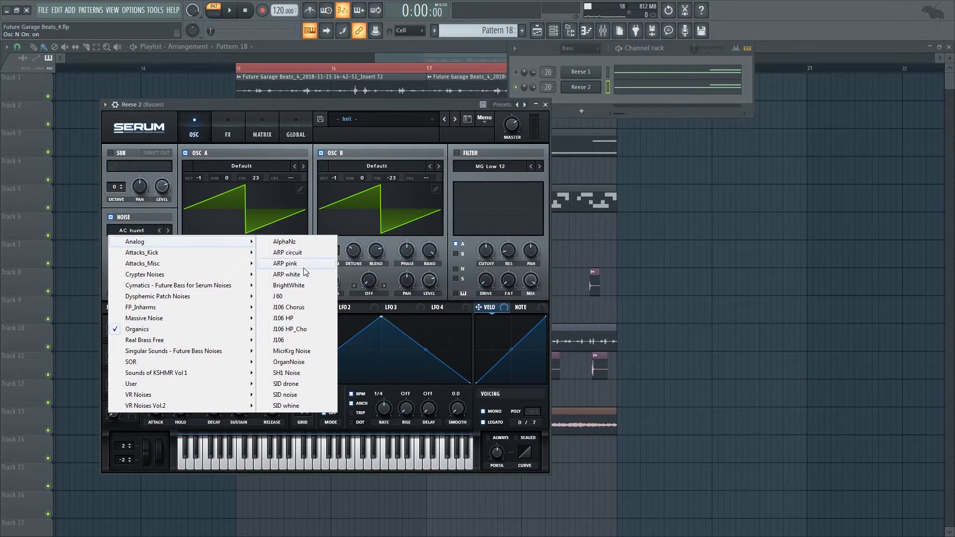
click(286, 264)
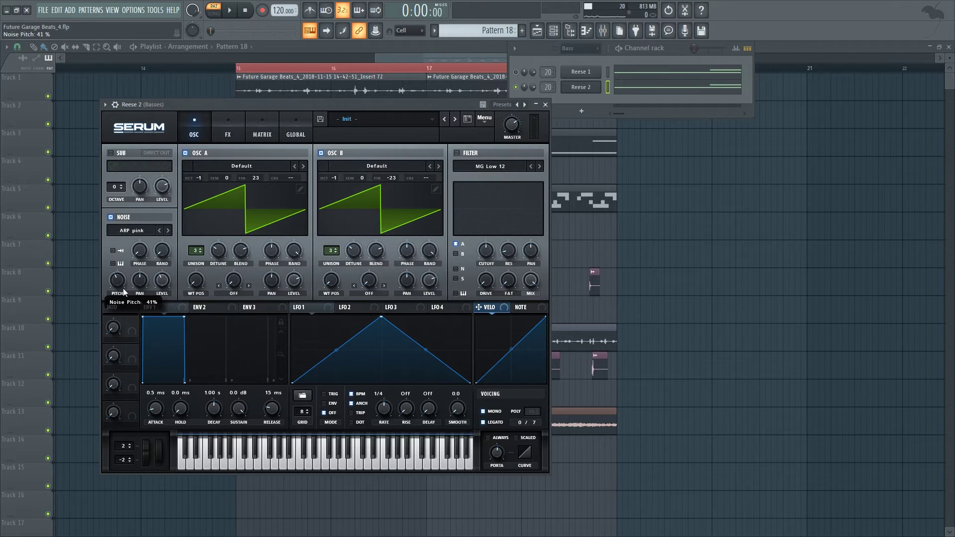
scroll(119, 285, down, 1)
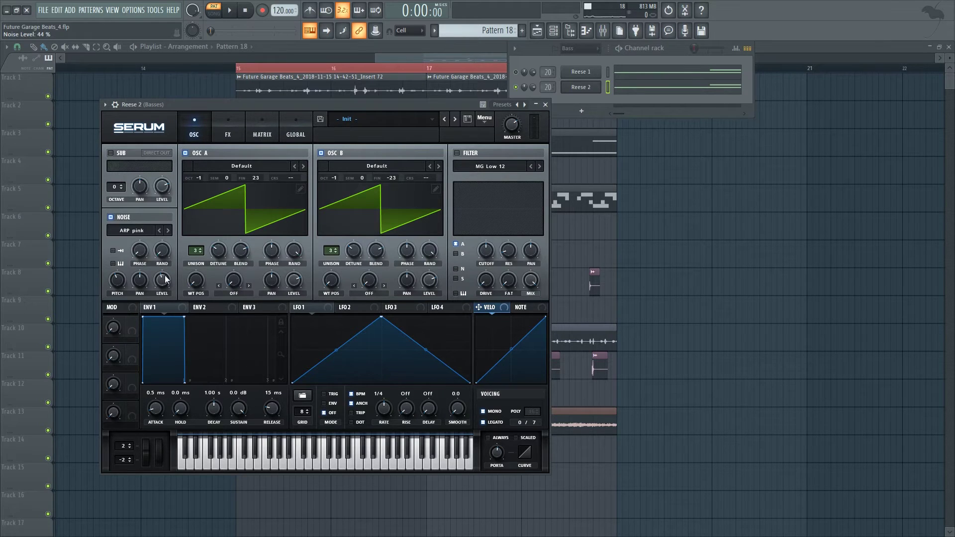
Step: Play the pattern and fine-tune the noise pitch to 39% by ear
drag(272, 110, 282, 107)
key(space)
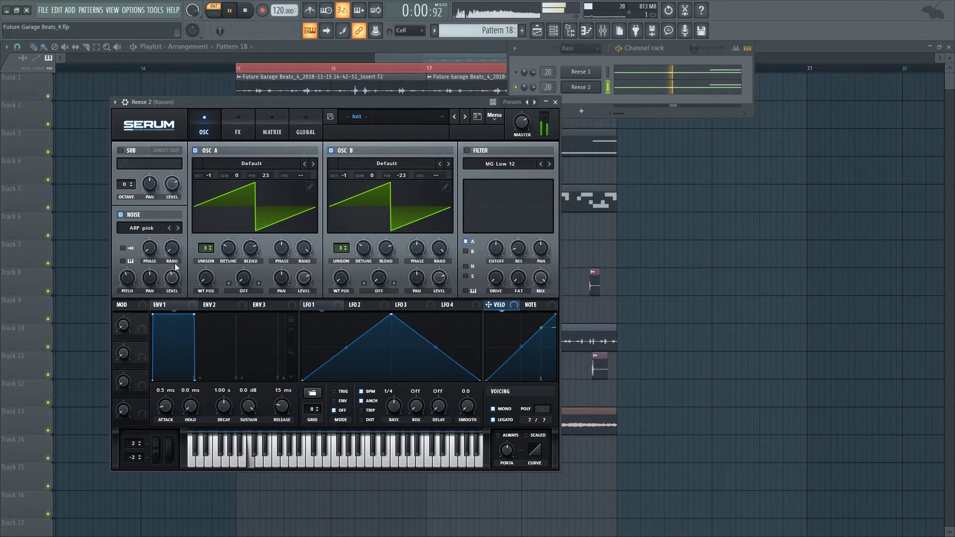
drag(124, 283, 122, 284)
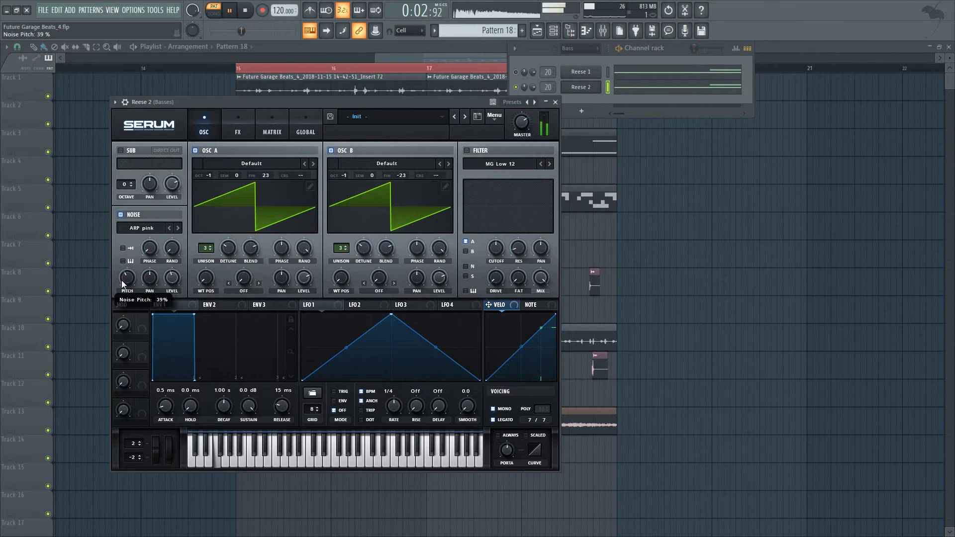
key(space)
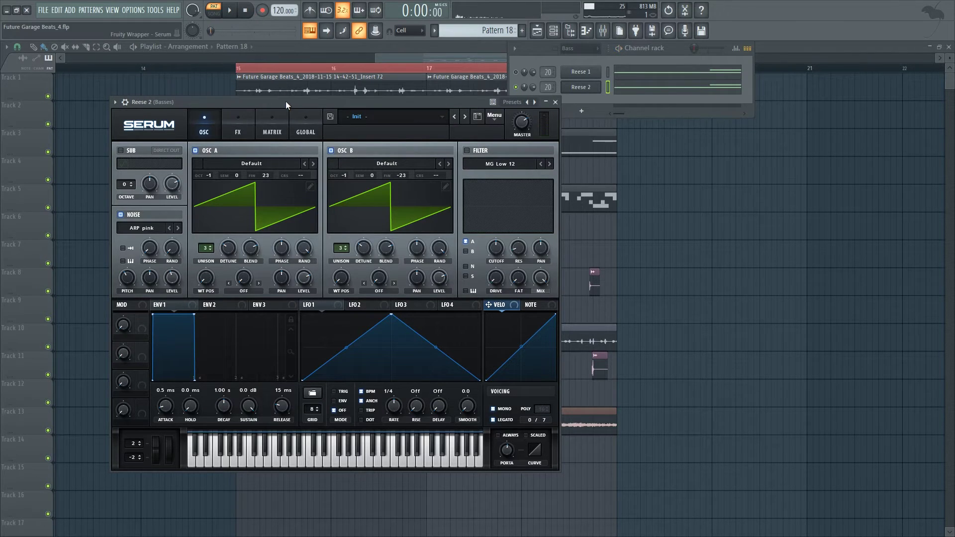
Step: Enable the sub oscillator with a triangle wave at octave -1, routed to Direct Out
click(121, 150)
drag(125, 186, 124, 189)
click(144, 164)
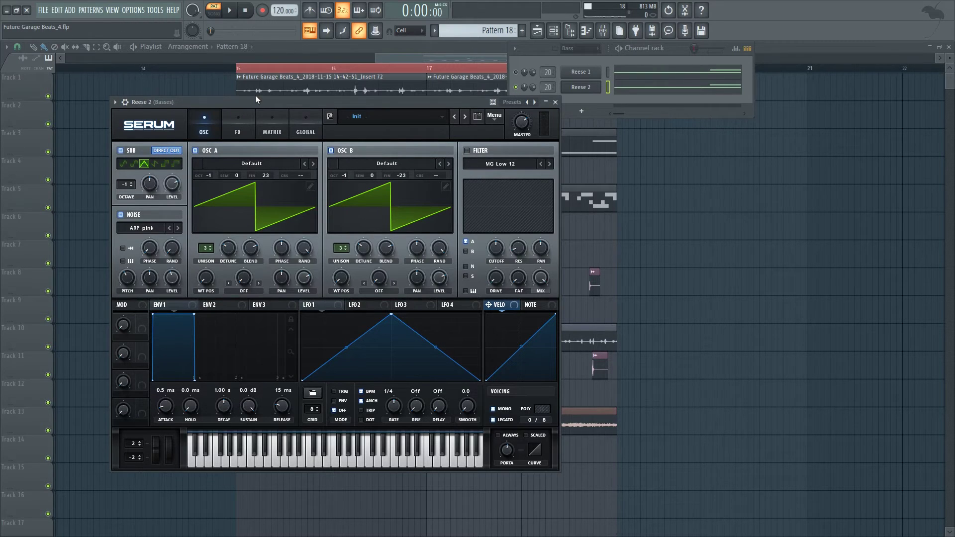
drag(264, 100, 288, 98)
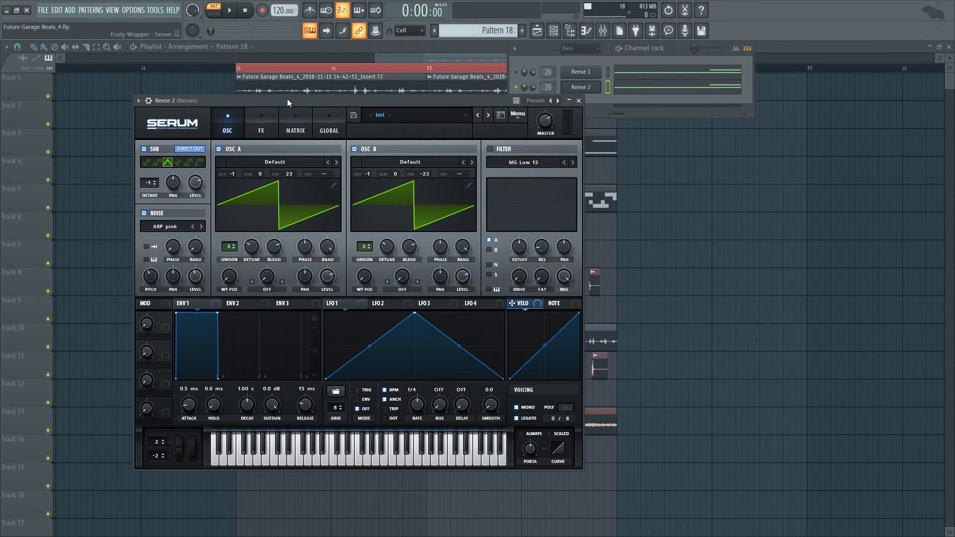
Step: Add a filter effect to Reese 2, set it to MG Low 24, and raise its cutoff slightly while the pattern plays
click(261, 121)
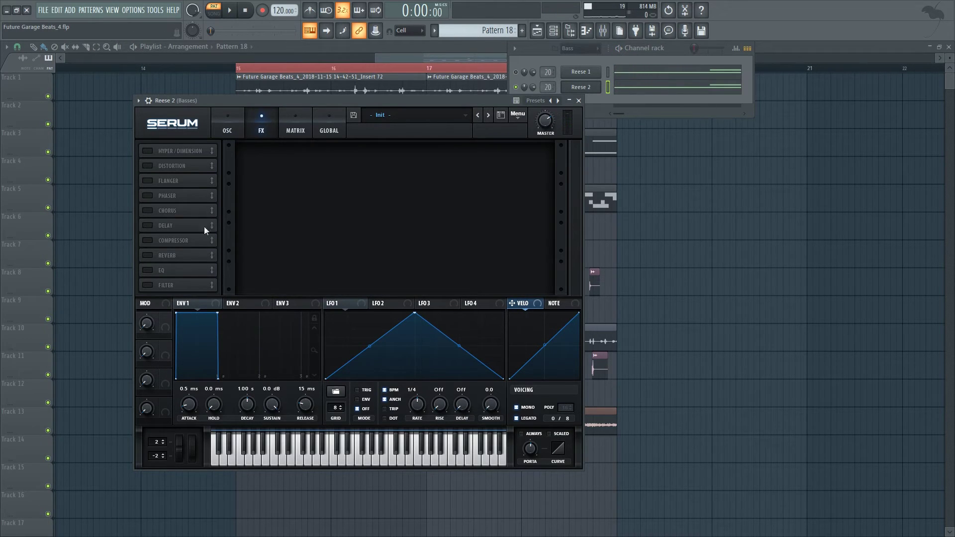
click(148, 285)
click(342, 160)
click(342, 160)
click(341, 160)
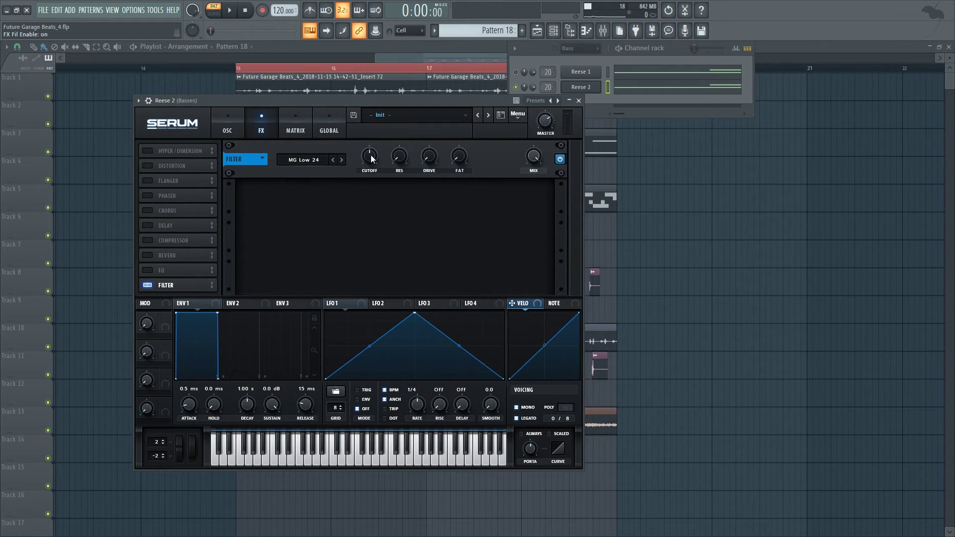
key(space)
drag(370, 157, 375, 150)
key(space)
Step: Add a Tube distortion effect with the drive at 66% and audition the sound
click(147, 167)
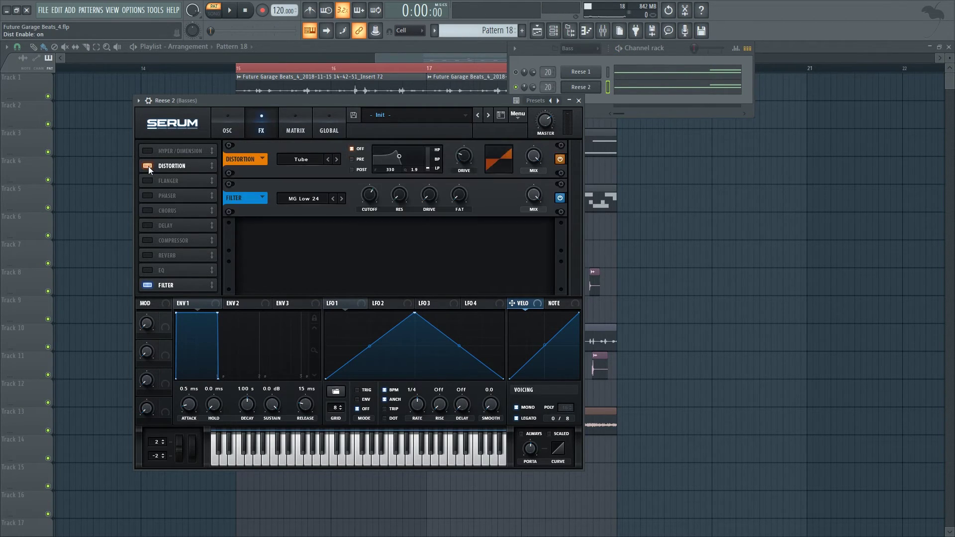
drag(456, 169, 472, 149)
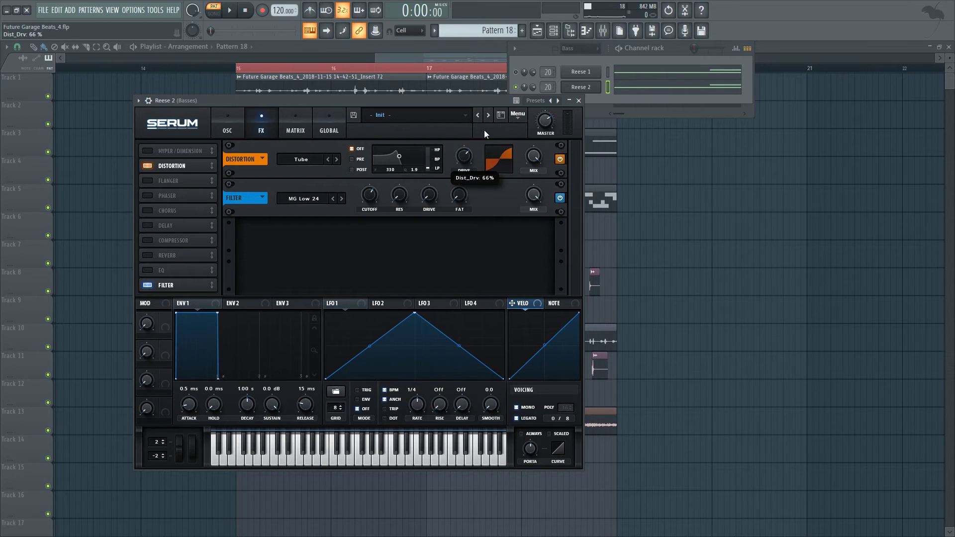
key(space)
key(space)
Step: Add a multiband compressor, move it ahead of the delay in the effects order, raise its gain, and audition the pattern
click(148, 241)
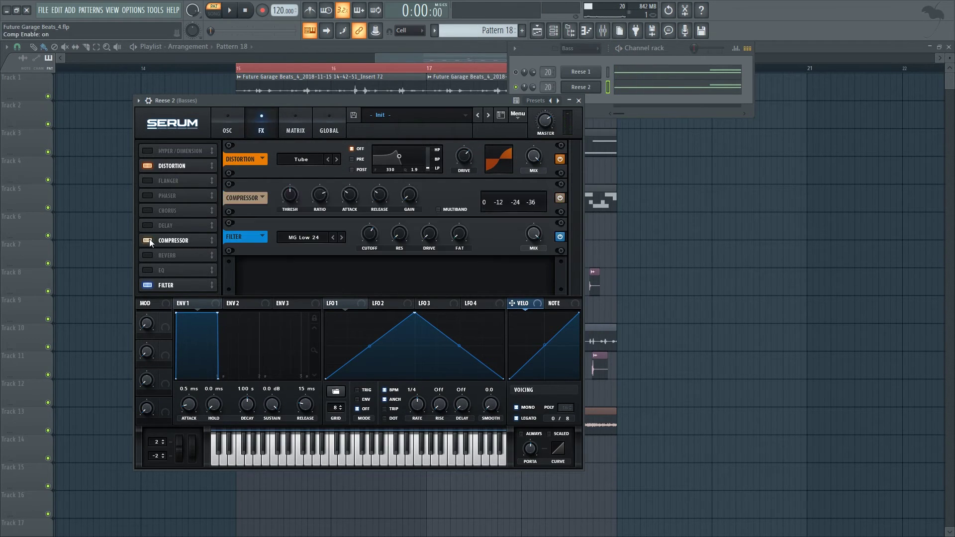
drag(185, 239, 188, 227)
click(440, 210)
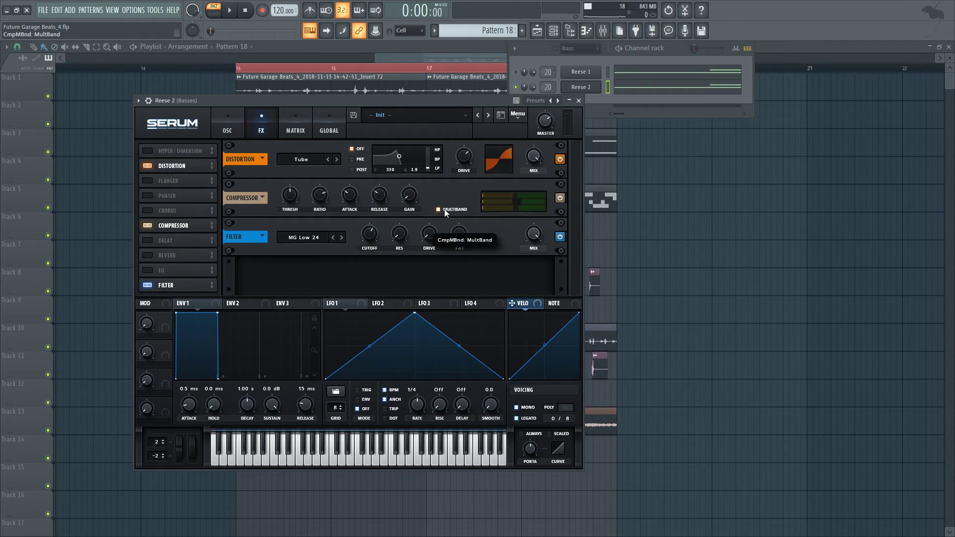
drag(410, 195, 417, 174)
drag(392, 100, 405, 100)
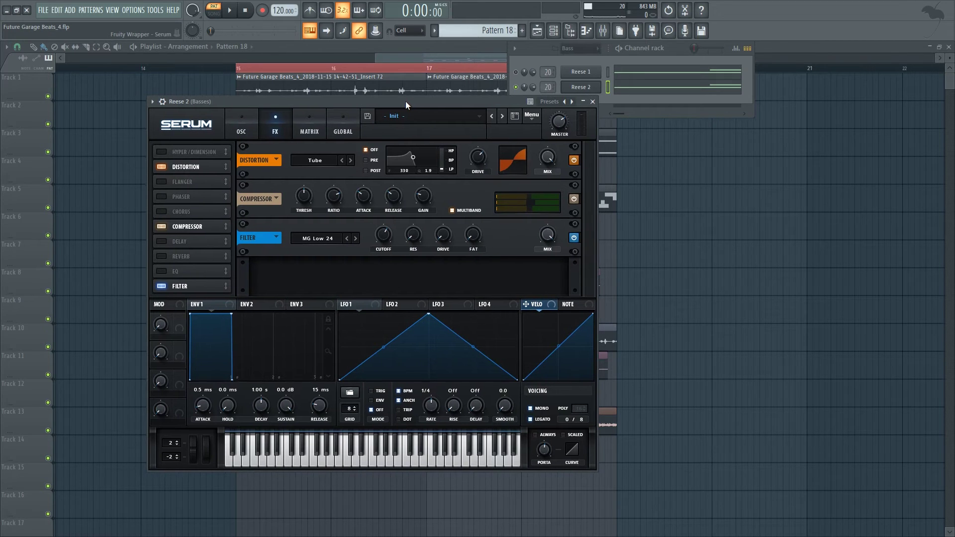
key(space)
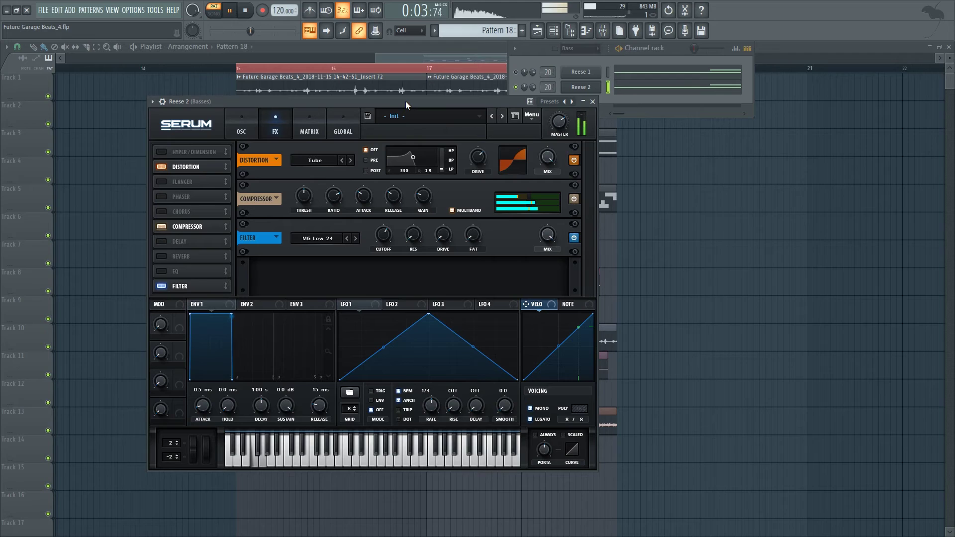
key(space)
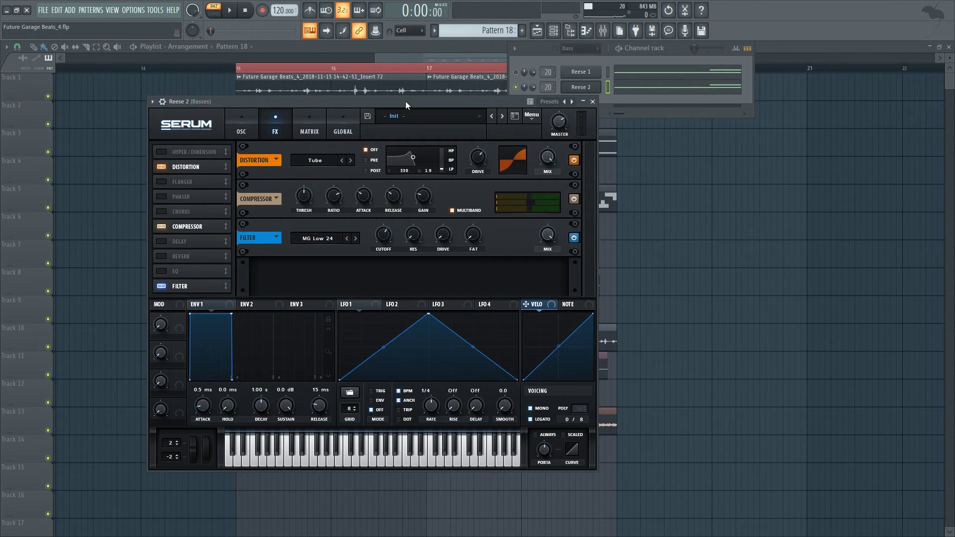
Step: Compare the Reese 2 pattern with the noise oscillator switched off and on
click(241, 129)
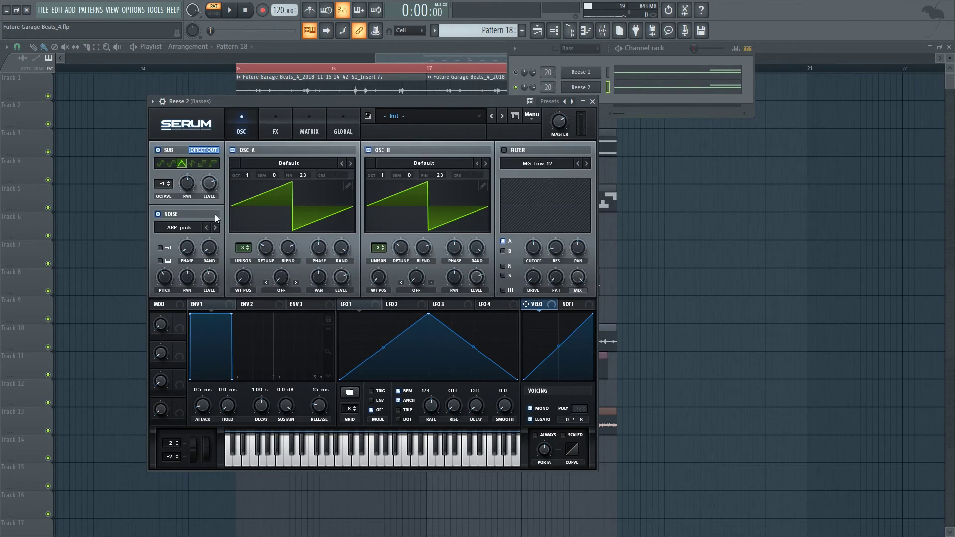
click(158, 215)
key(space)
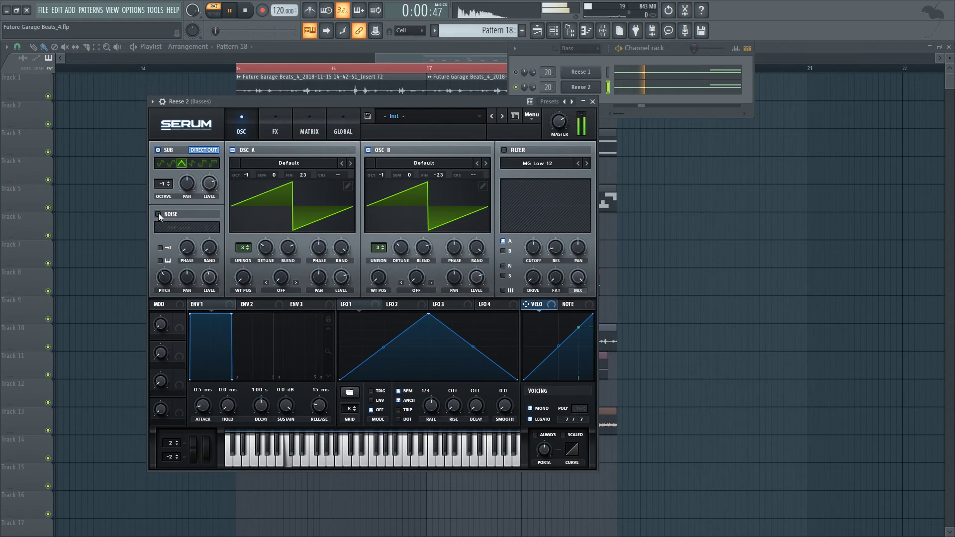
click(157, 214)
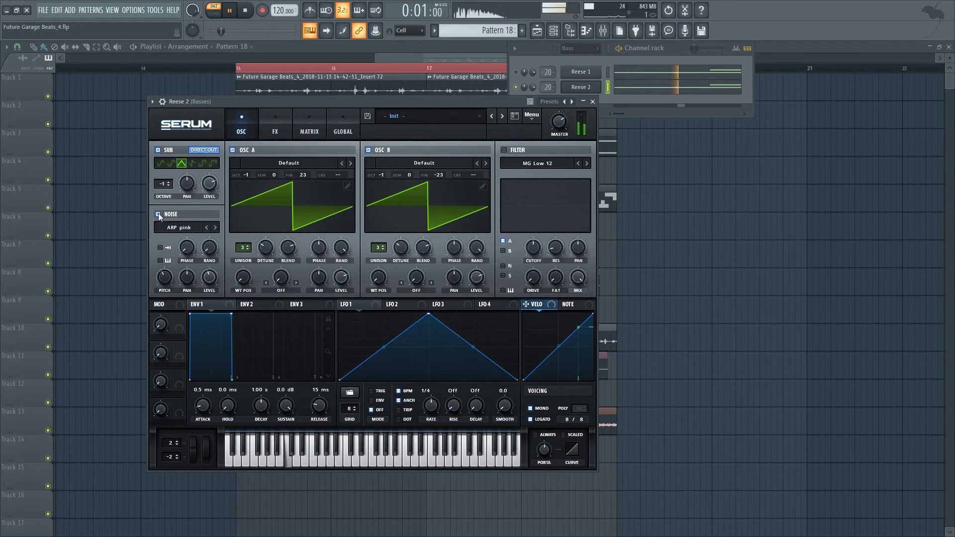
key(space)
key(space)
click(158, 214)
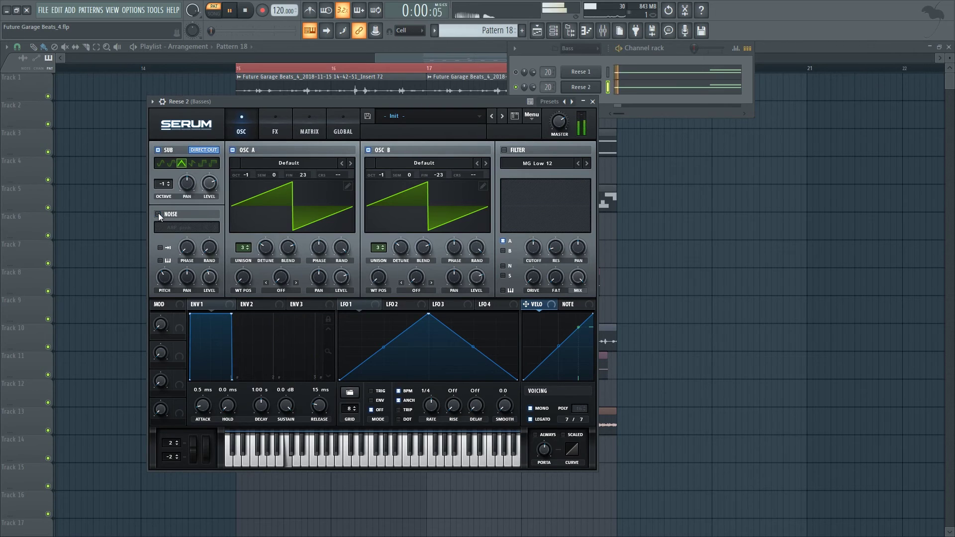
key(space)
click(158, 214)
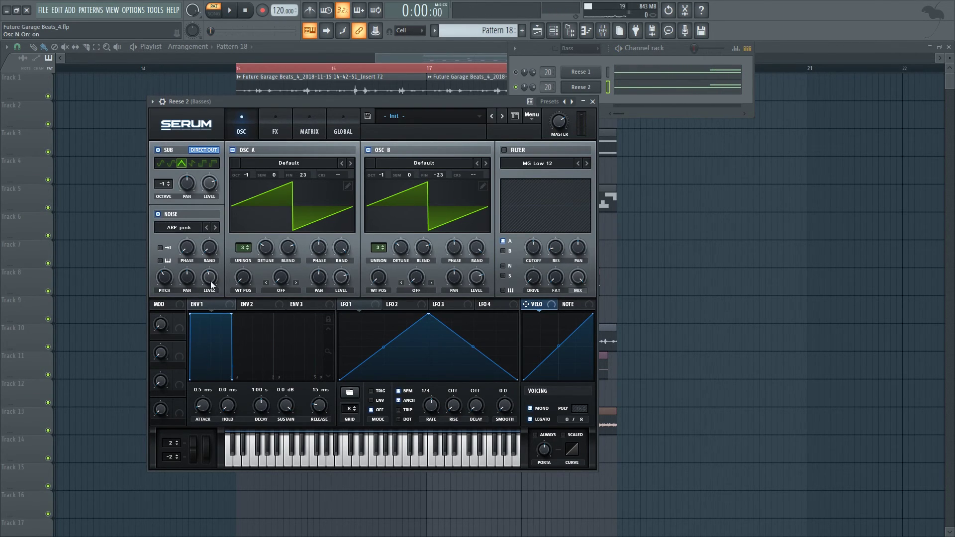
click(211, 283)
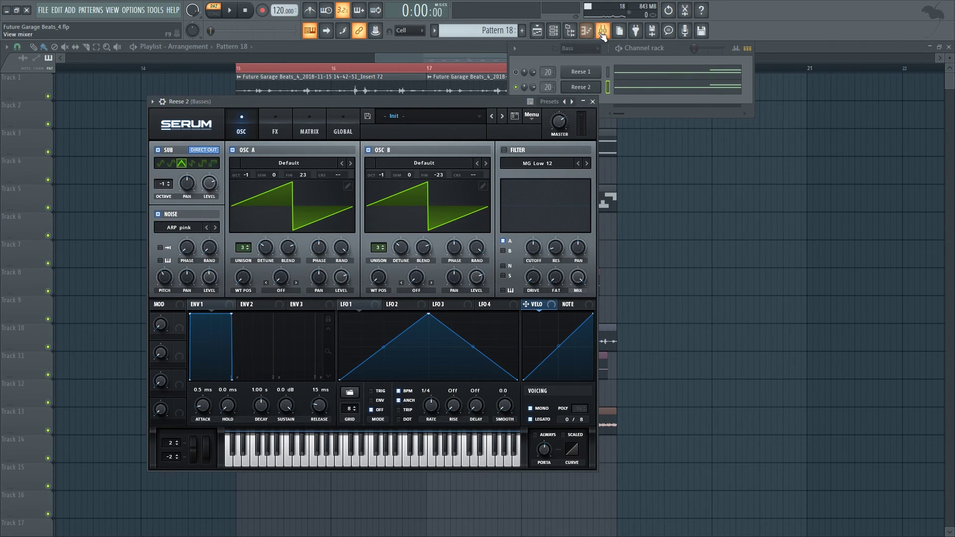
Step: Examine the Fruity Limiter on the Basses mixer track while playing the arrangement from bar 15 with only Basses and Ghost Kick active
click(603, 31)
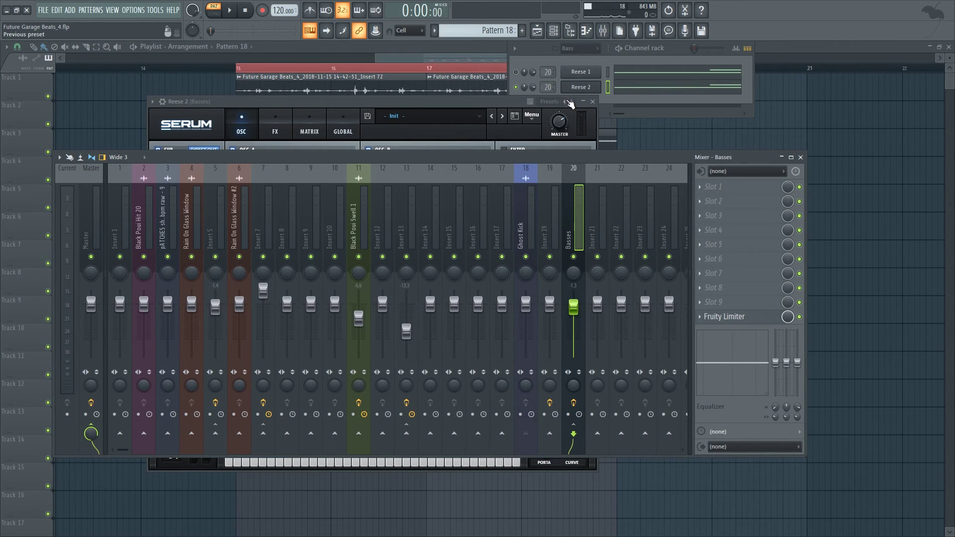
click(726, 318)
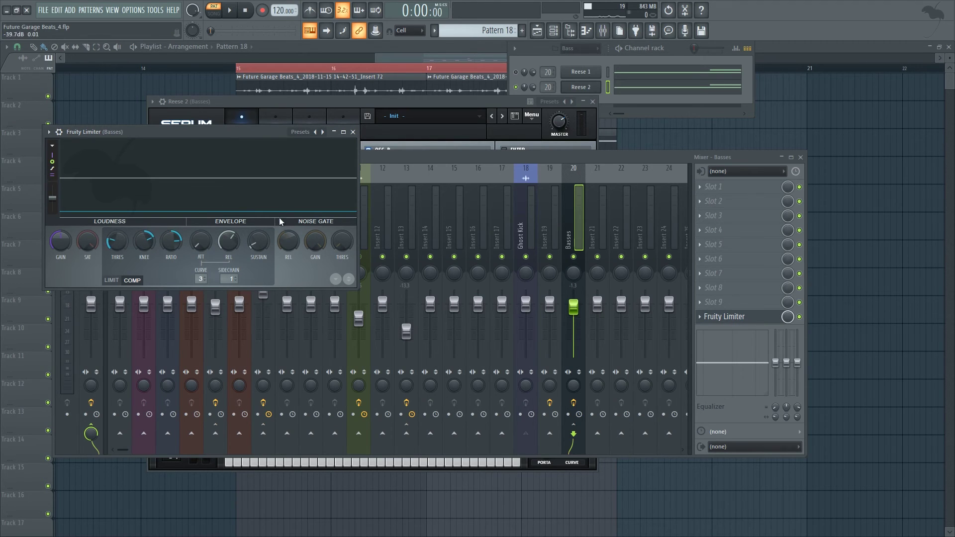
click(243, 68)
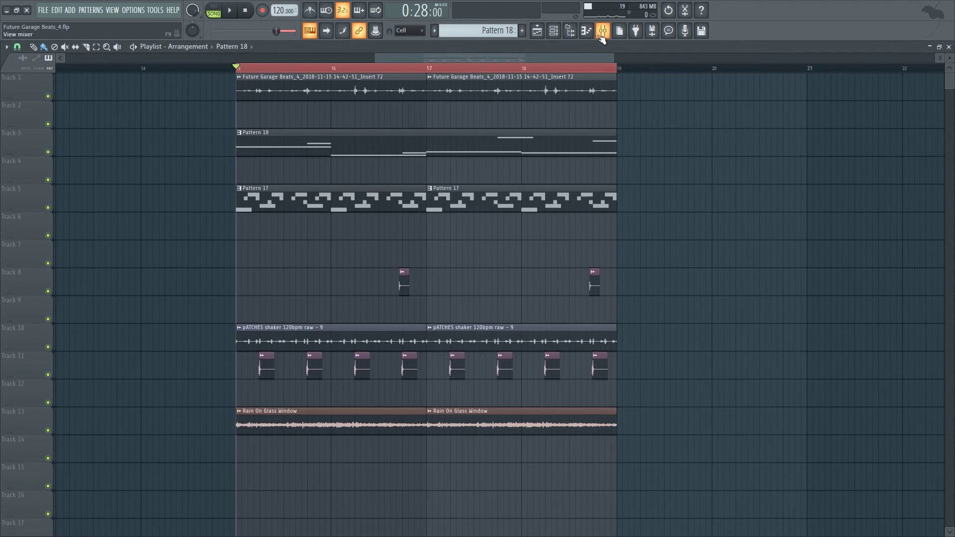
click(603, 30)
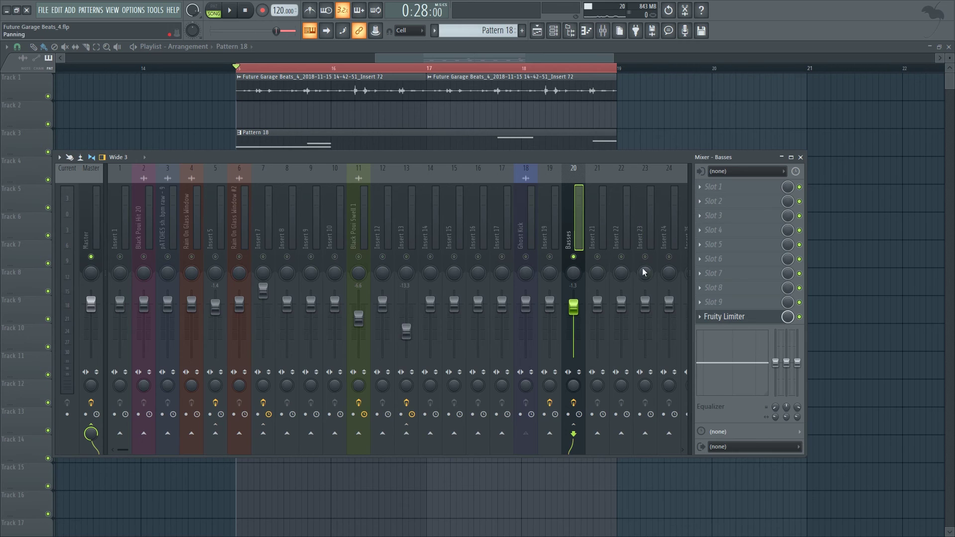
key(space)
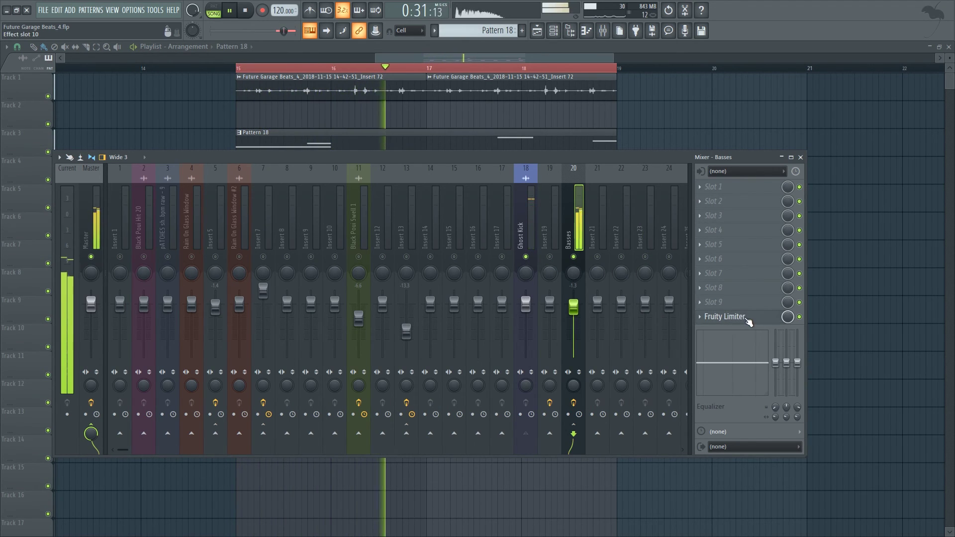
click(724, 317)
key(space)
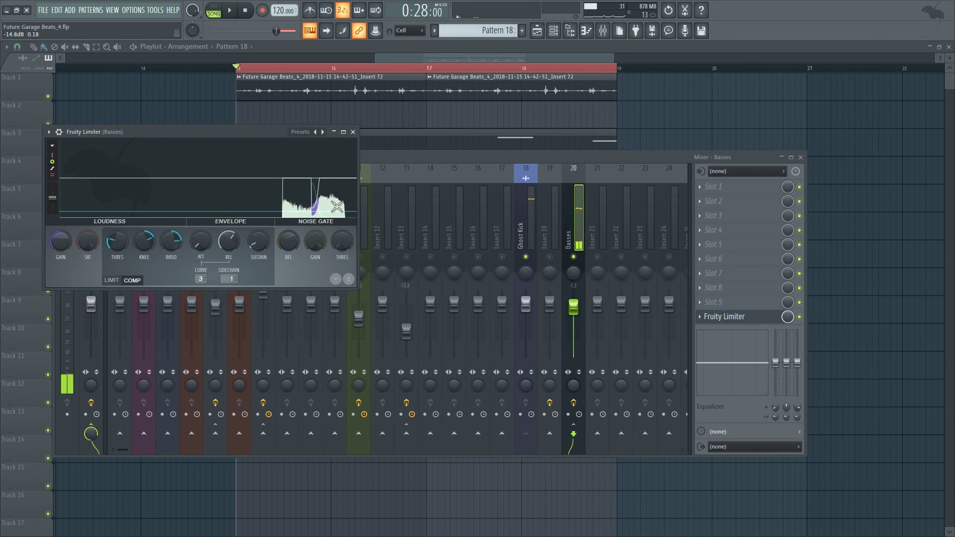